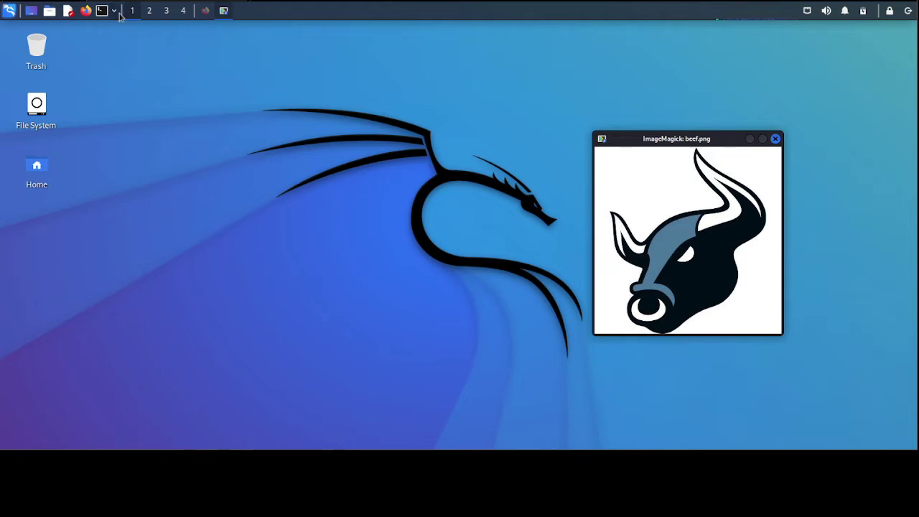
Step: Restore the minimized Firefox window showing the 'beefproject' Google Images results
click(204, 12)
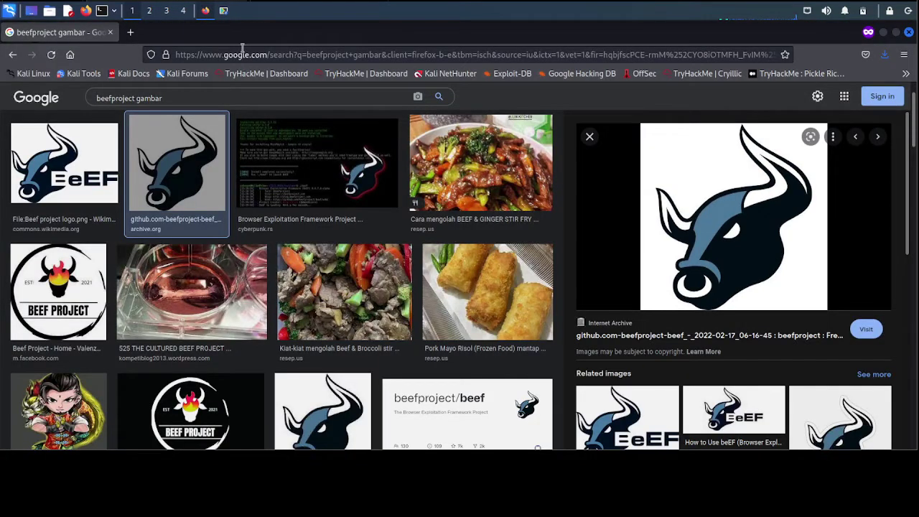
Step: In a new private tab, search 'beefproject' and open the official beefproject.com site
click(130, 32)
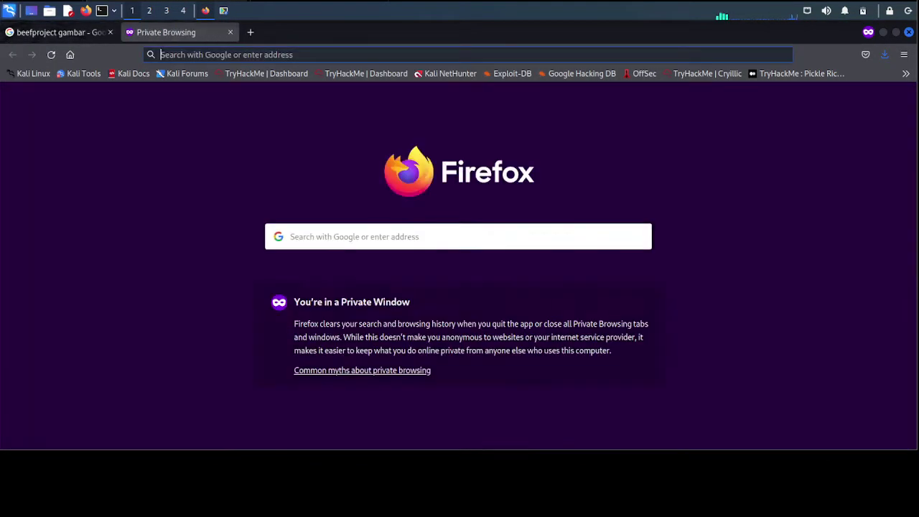
click(110, 33)
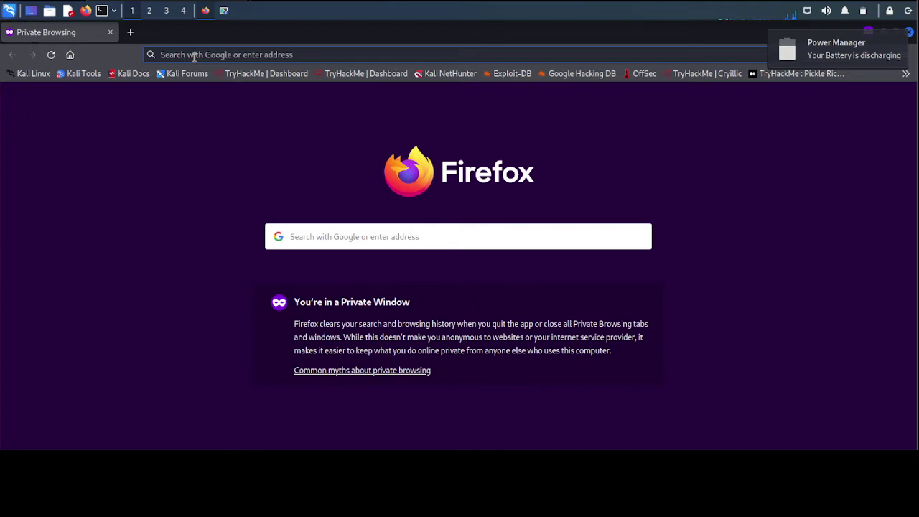
text(beefpro)
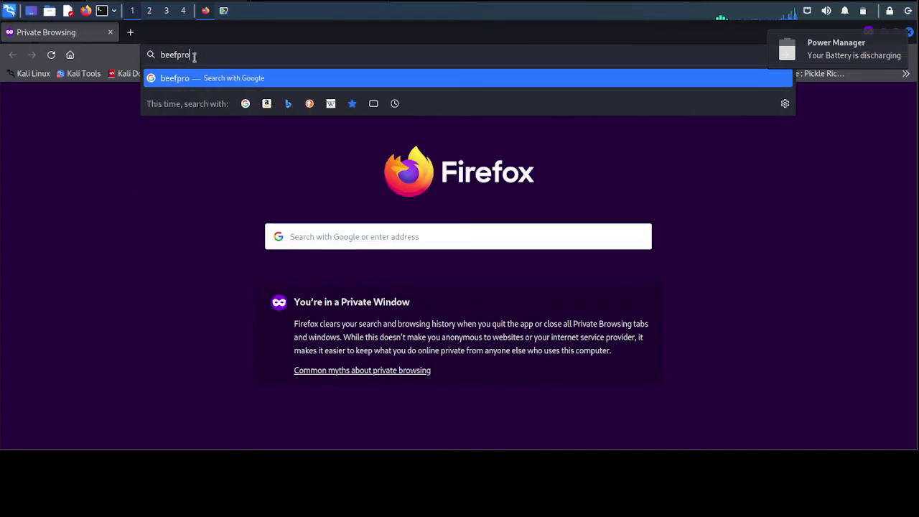
text(ject)
key(Return)
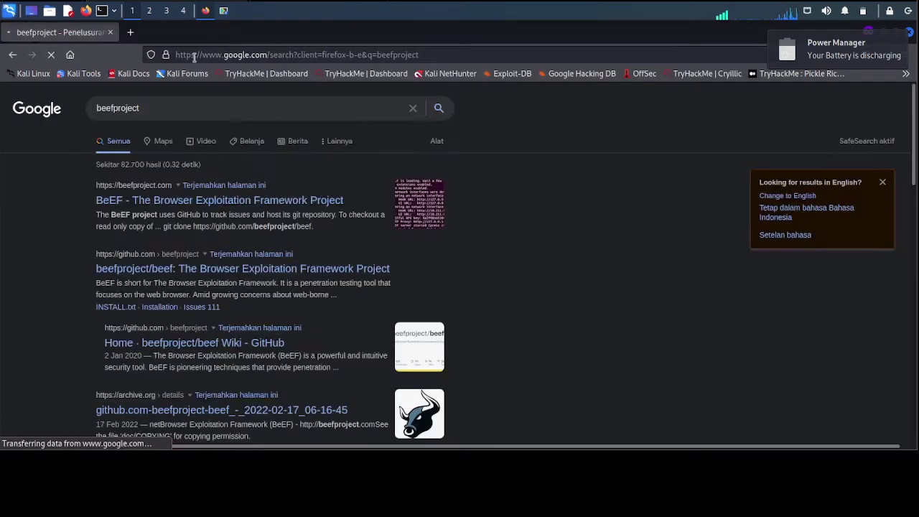
click(187, 204)
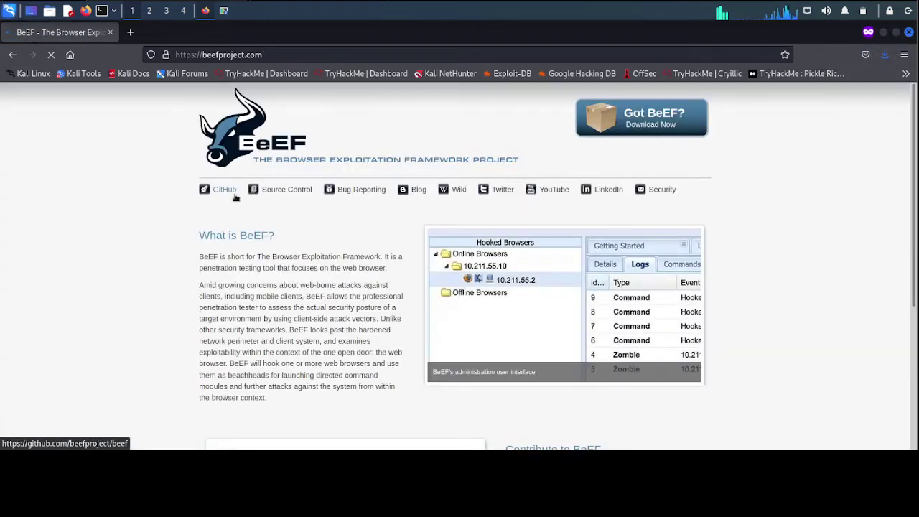
Step: Scroll down through the beefproject.com overview page
scroll(269, 284, down, 2)
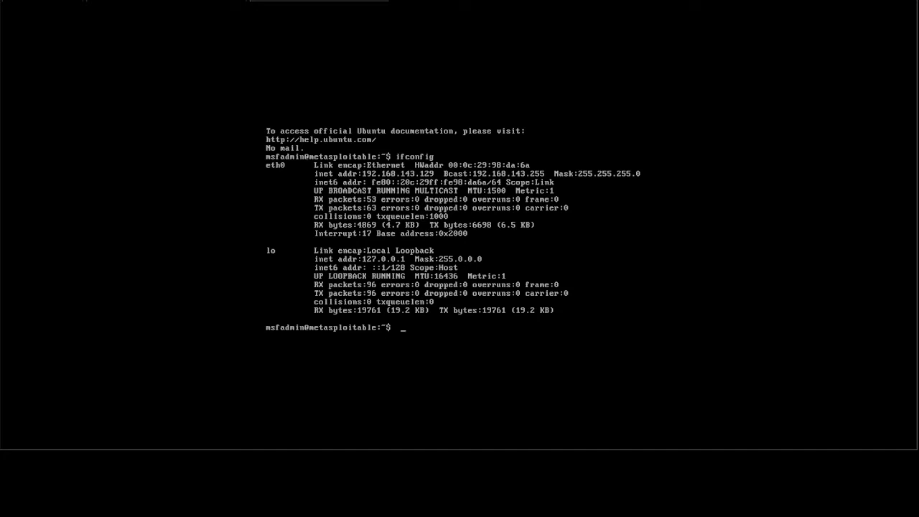
Step: Load the Metasploitable2 page at 192.168.143.129 in a new private tab
click(184, 9)
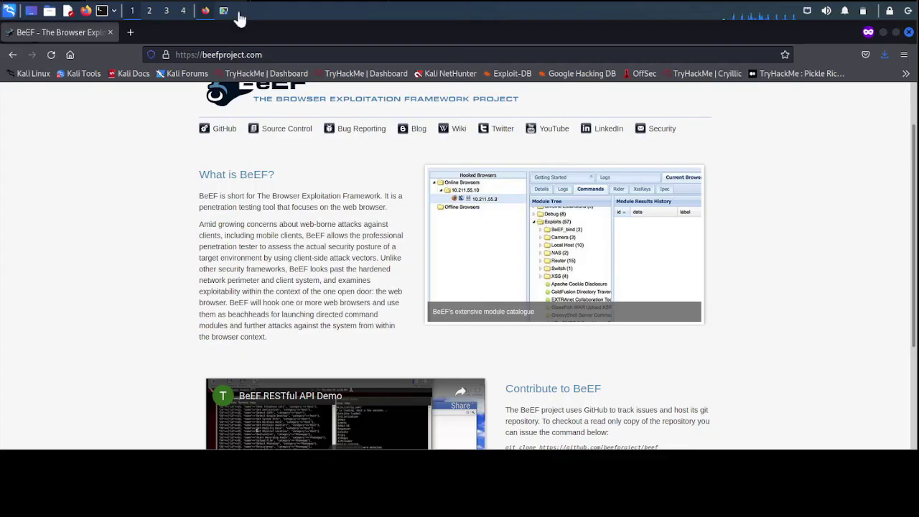
click(130, 32)
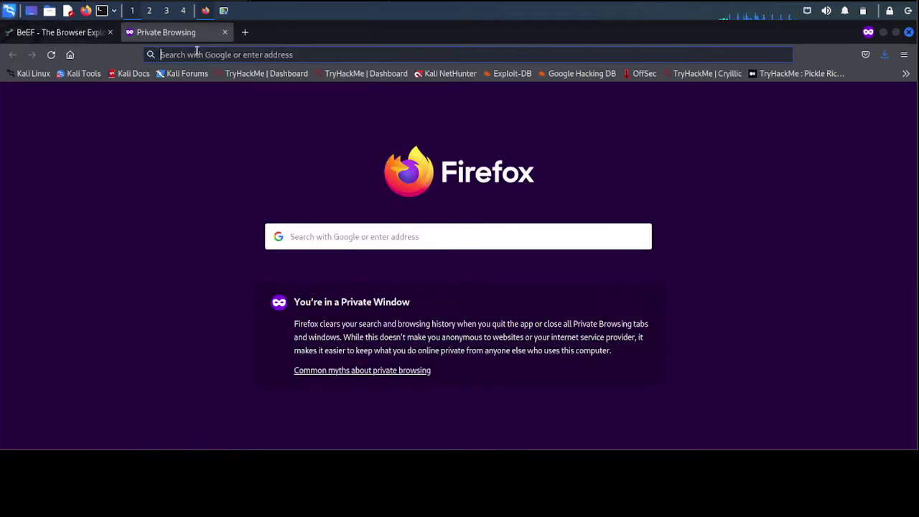
text(192)
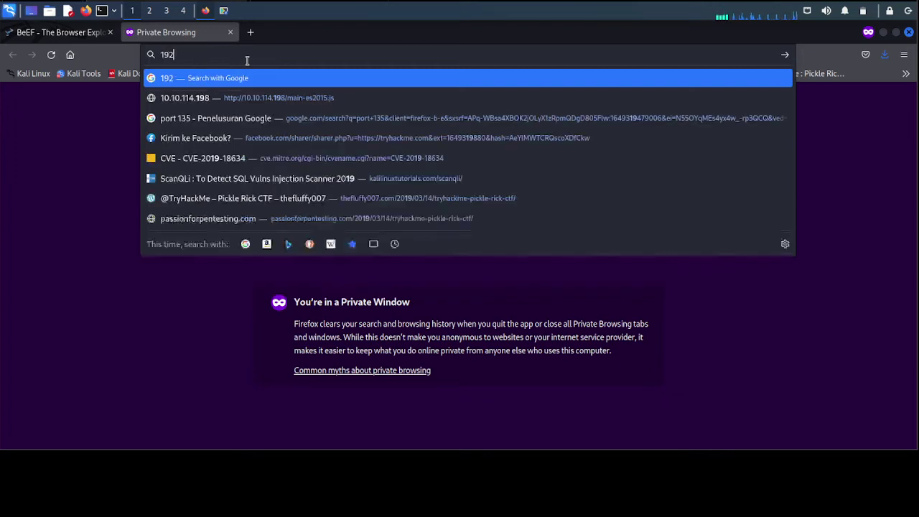
text(.1)
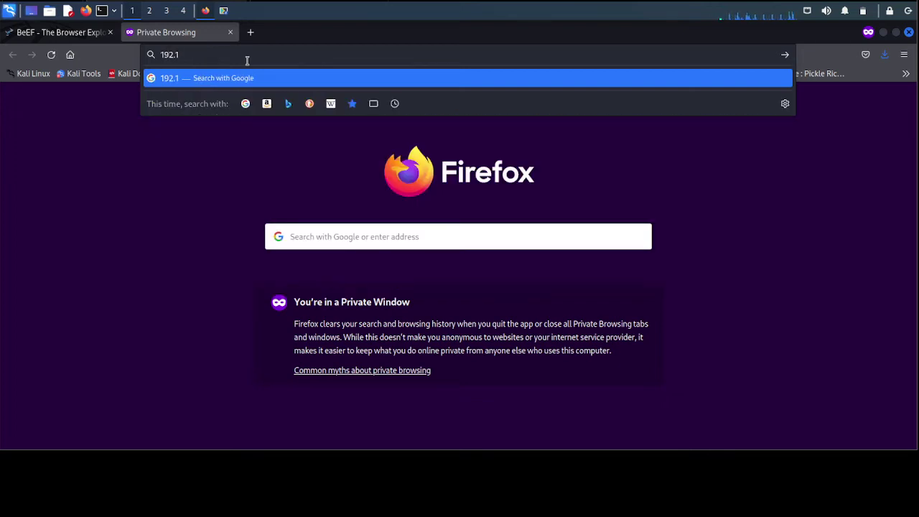
text(68.)
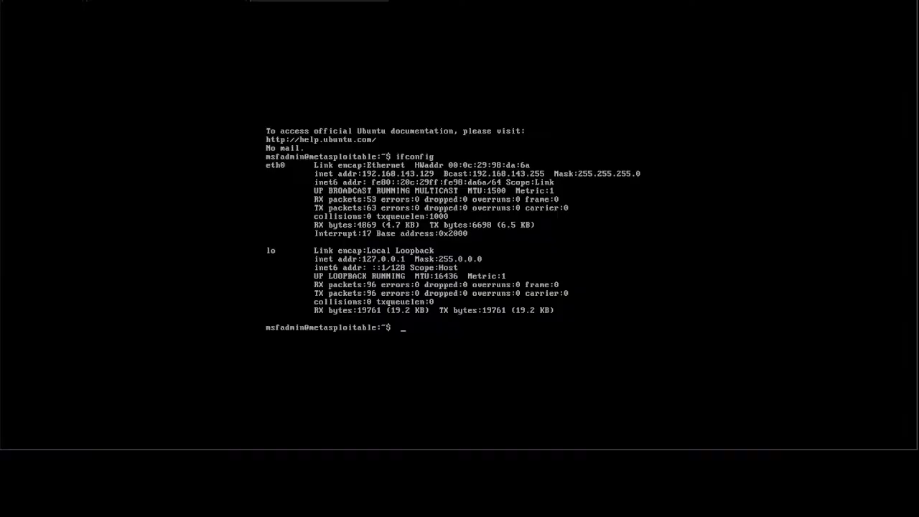
click(197, 5)
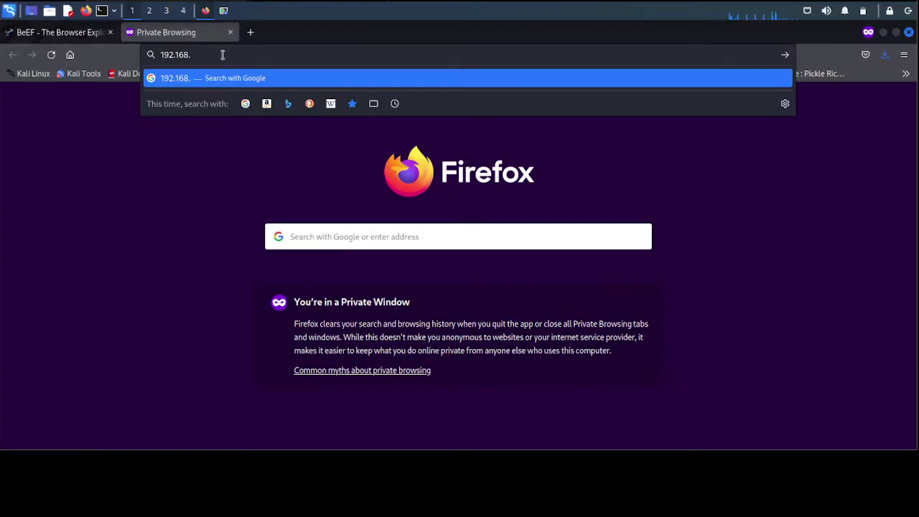
text(143)
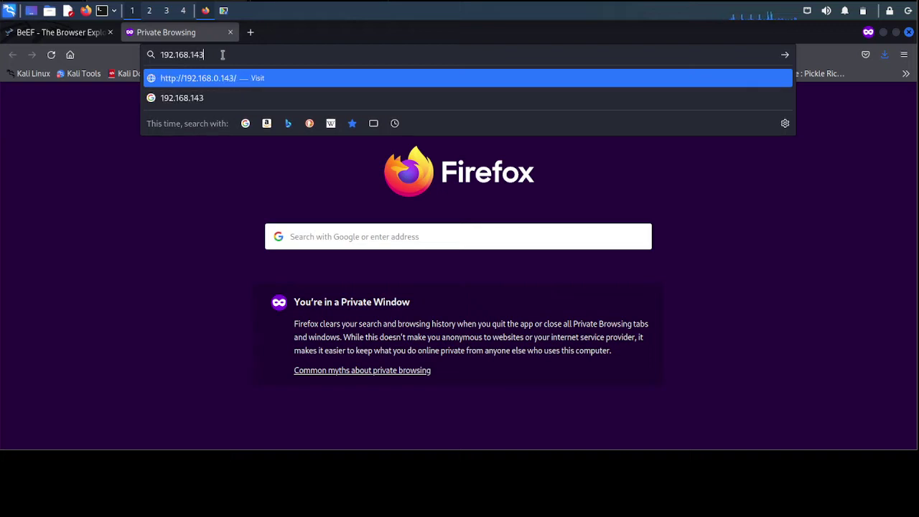
text(.129)
key(Return)
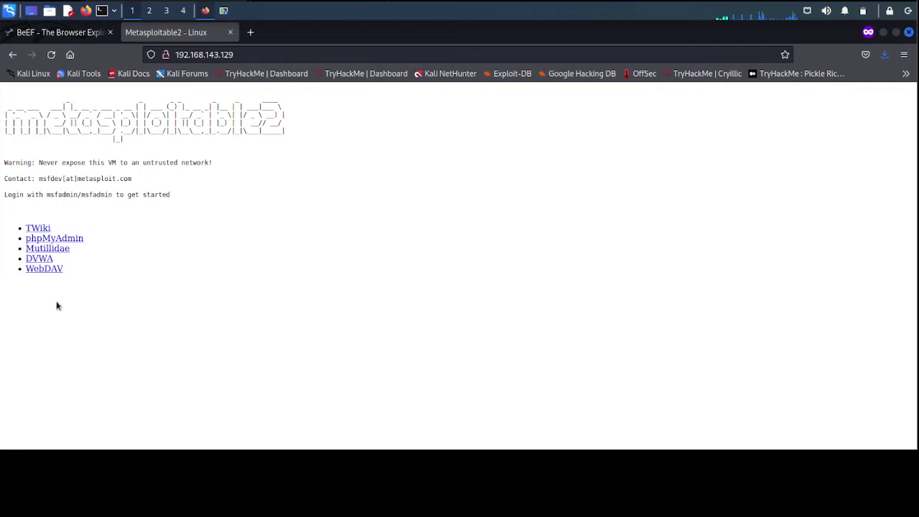
Step: Open DVWA from the Metasploitable page and log in with the default administrator credentials
click(41, 260)
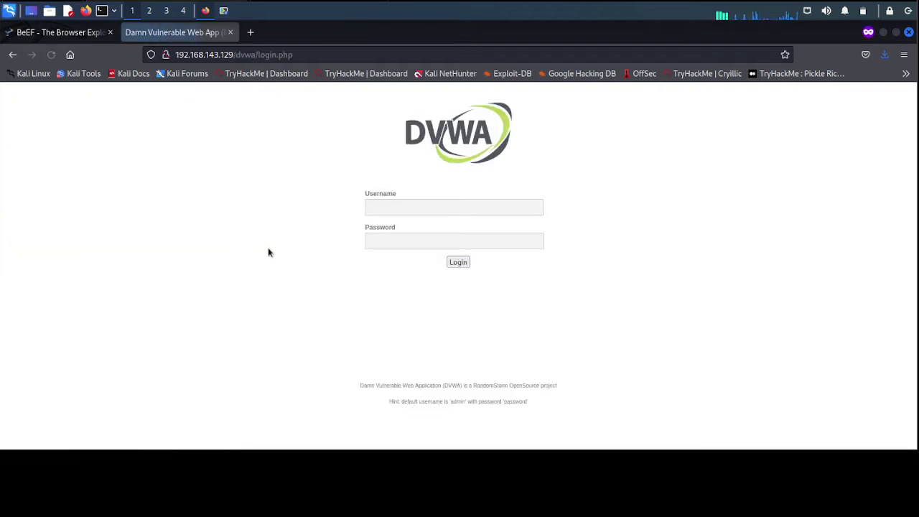
click(373, 206)
text(a)
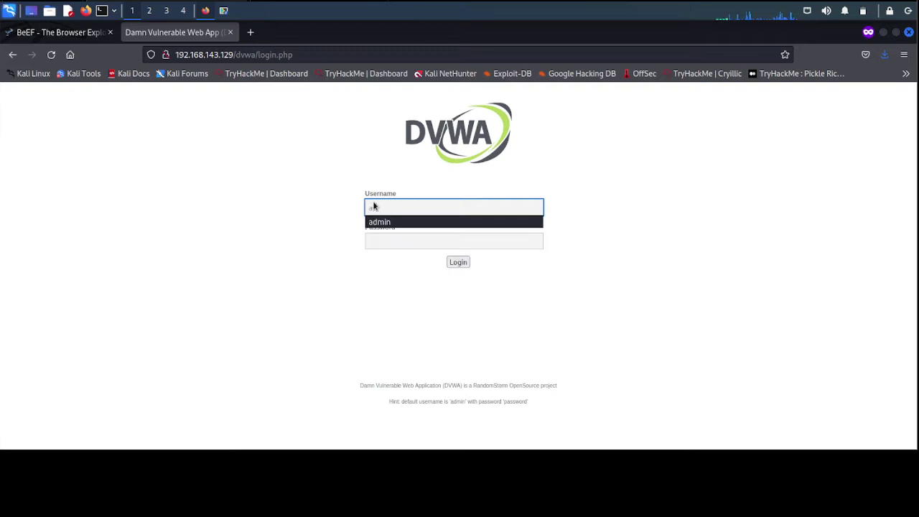
text(dmin)
click(374, 205)
click(373, 205)
click(374, 206)
key(Tab)
text(passwo)
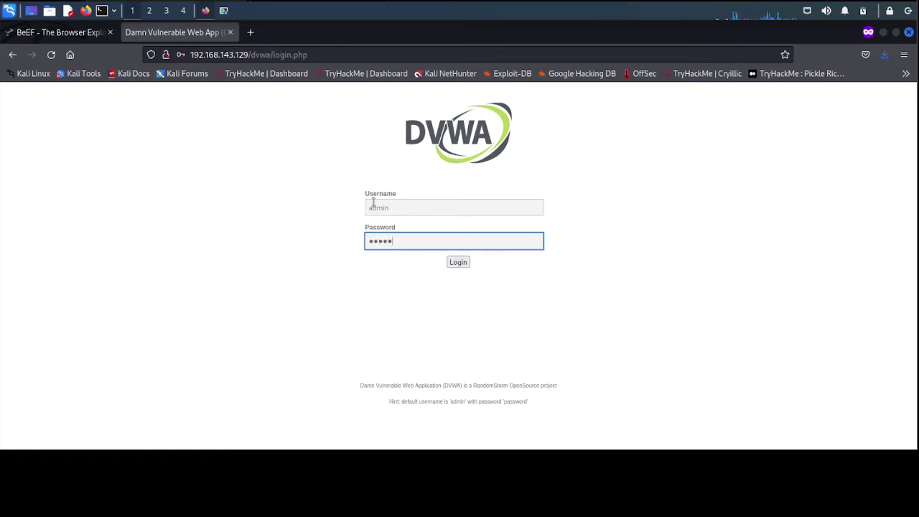
text(rd)
key(Return)
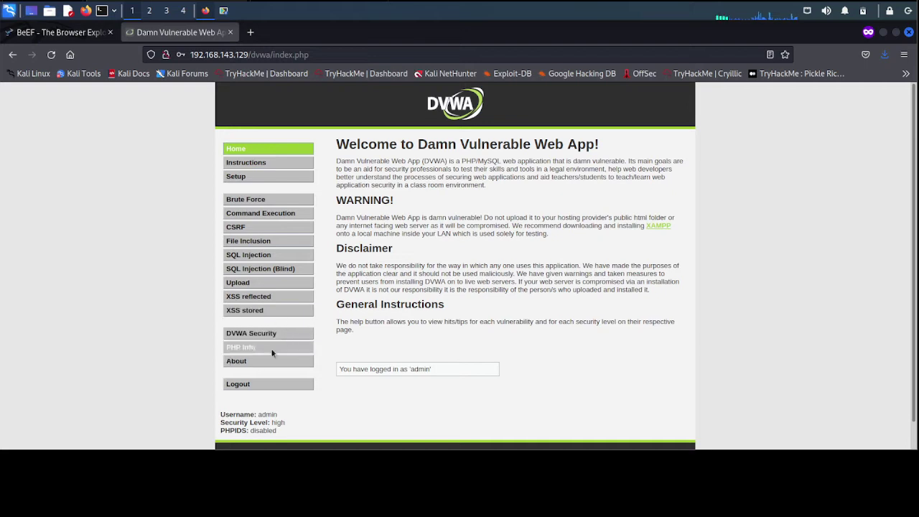
Step: Set the DVWA script security level to low and submit it
click(255, 335)
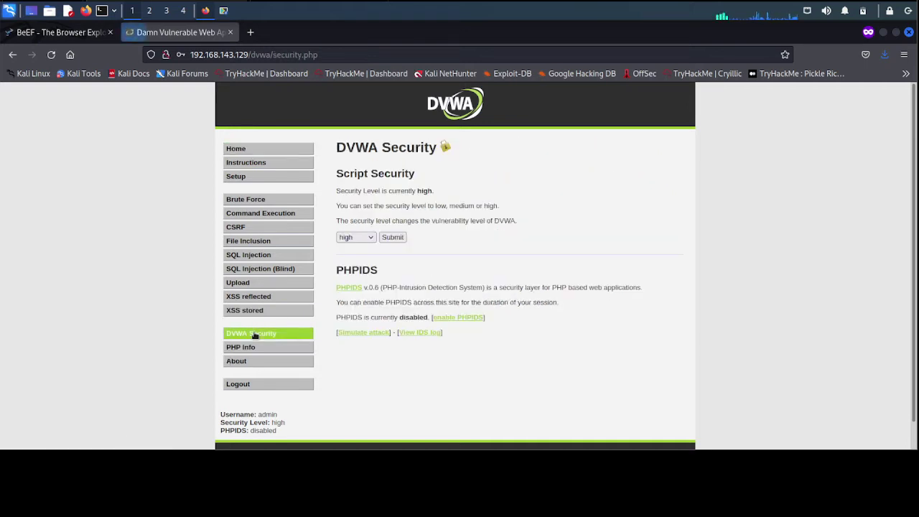
click(369, 238)
click(350, 248)
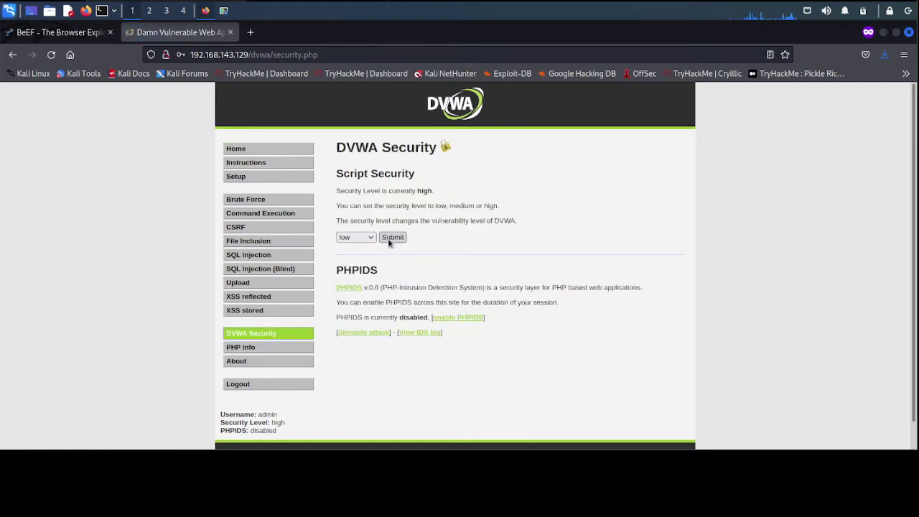
click(391, 238)
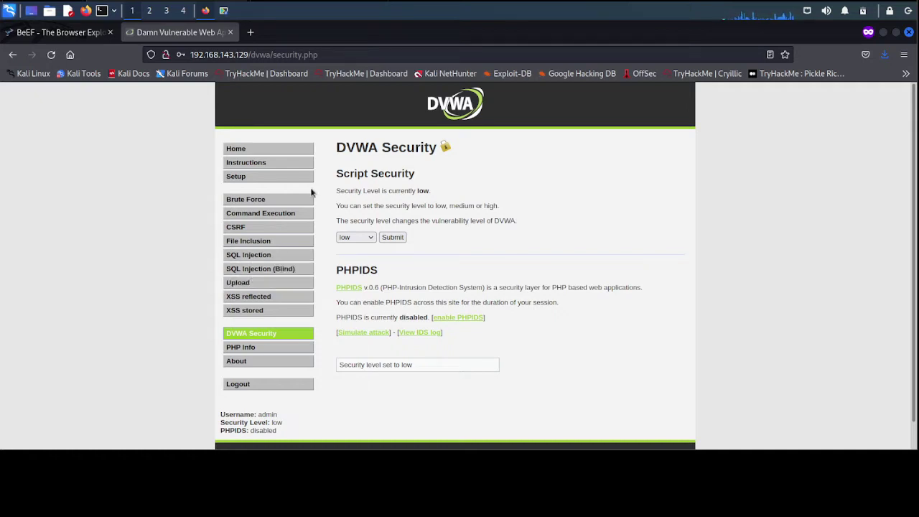
Step: Open the Reflected XSS page and submit the name 'teguh'
click(266, 298)
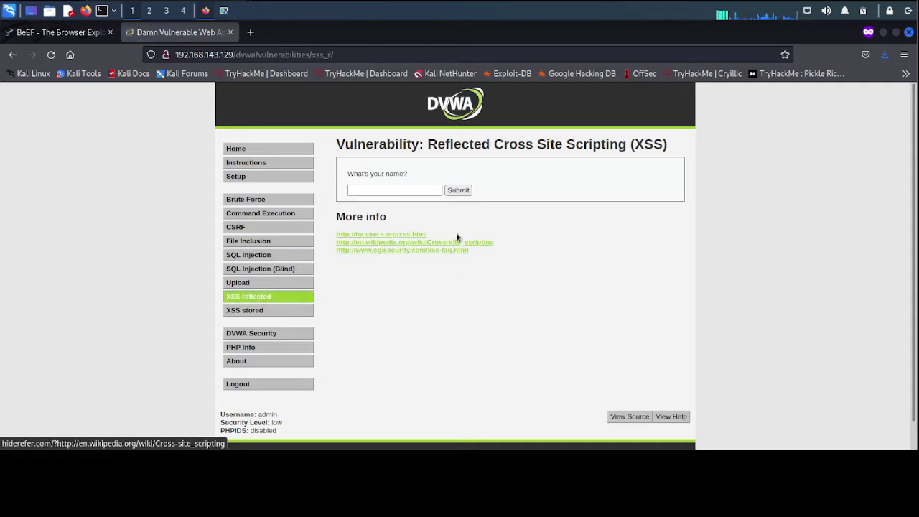
click(415, 189)
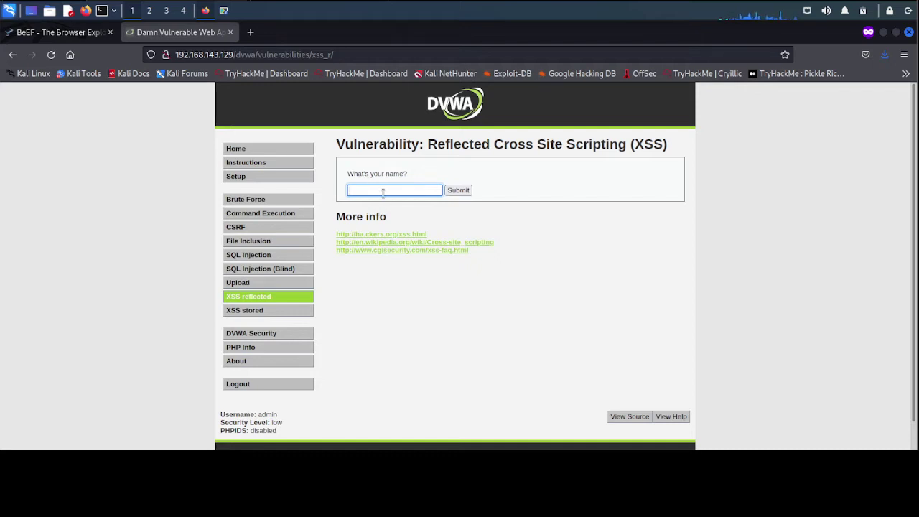
text(teguh)
click(456, 195)
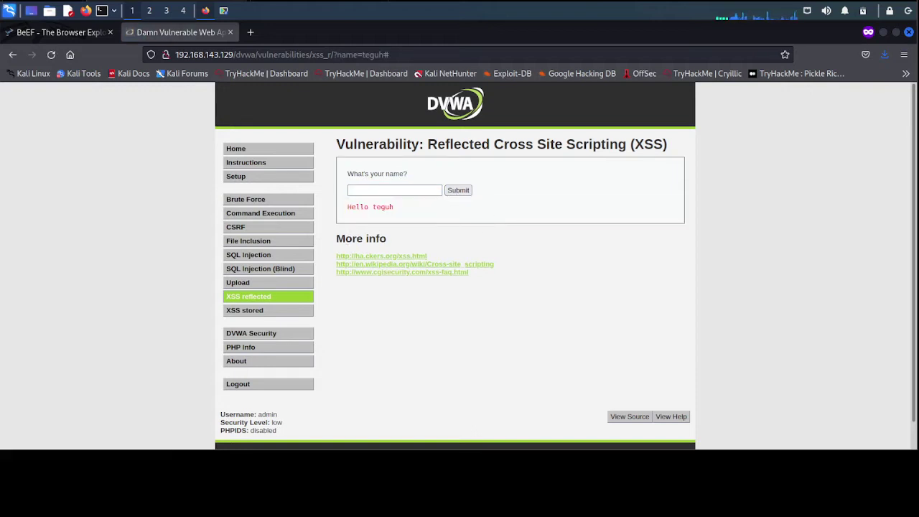
Step: Inspect the echoed 'Hello teguh' greeting and the name=teguh value in the address bar
drag(346, 207, 404, 211)
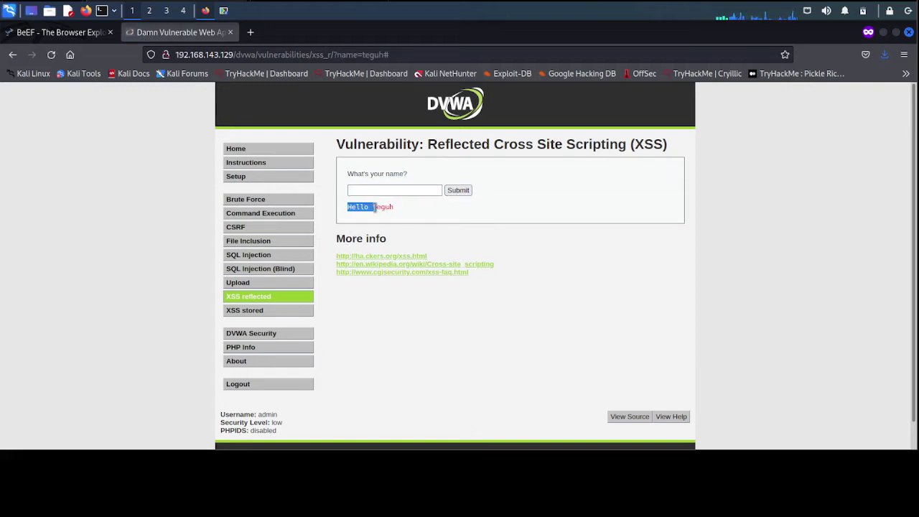
click(427, 219)
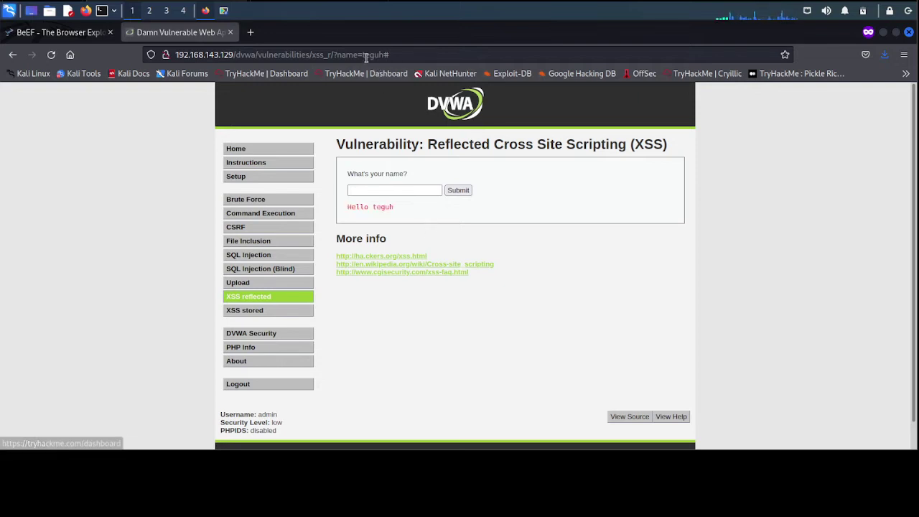
drag(362, 55, 383, 52)
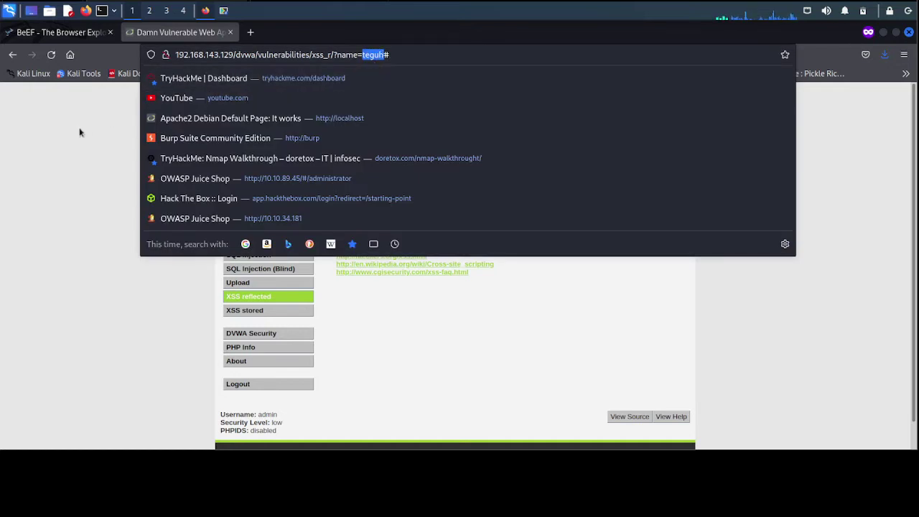
click(80, 132)
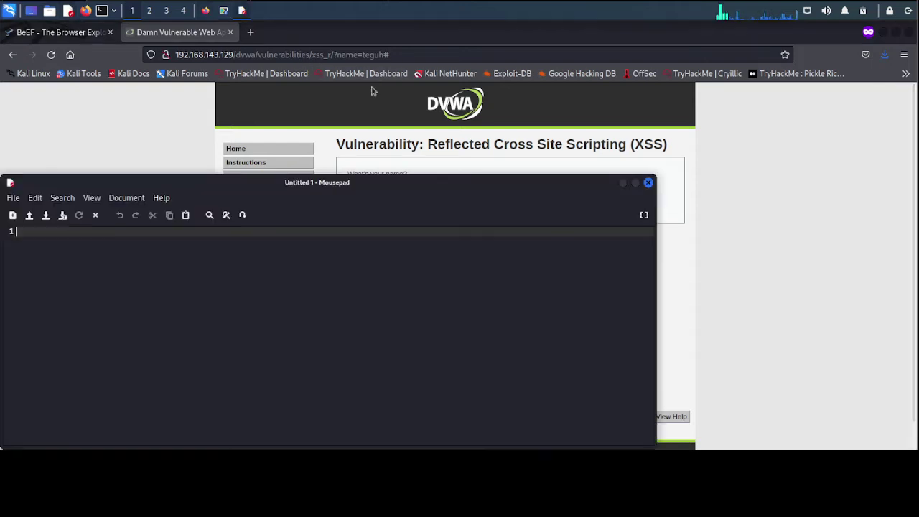
Step: Type <script>alert("XSS")</script> into the Mousepad note and select the whole line
drag(365, 180, 567, 232)
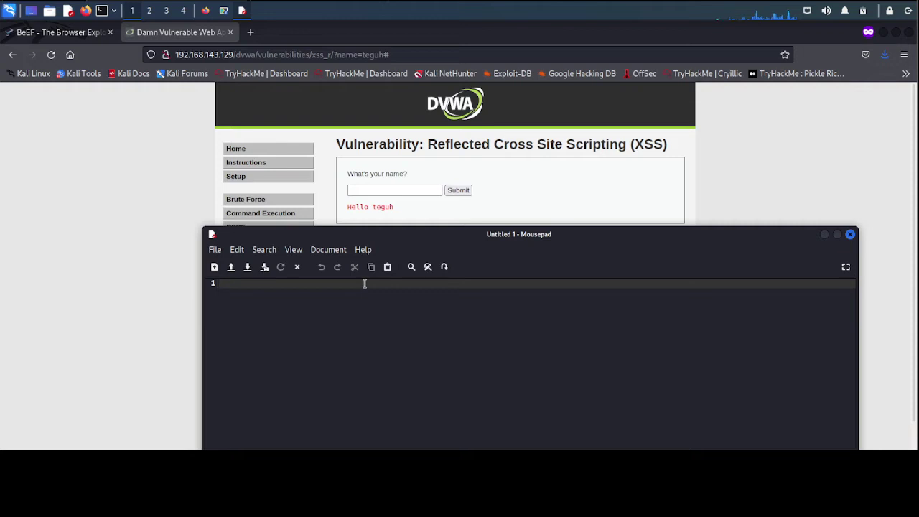
text(<>)
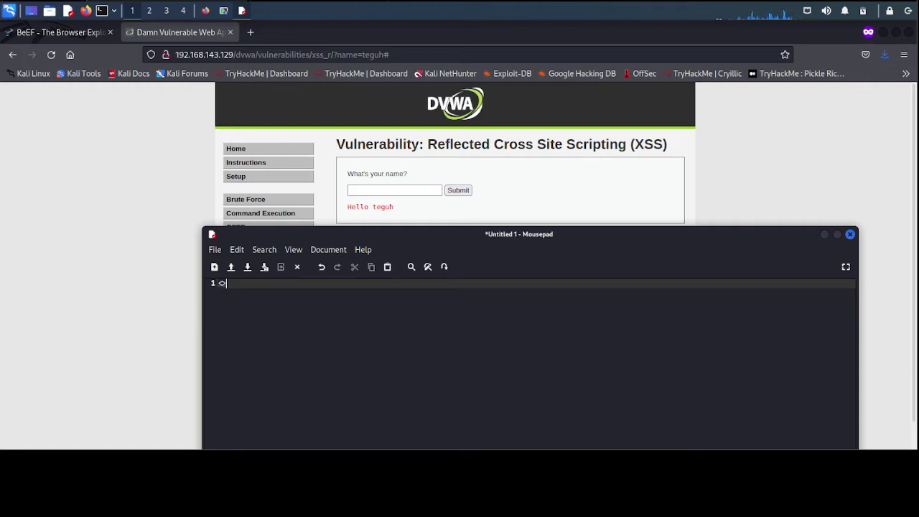
text(</>)
text(s)
text(cript)
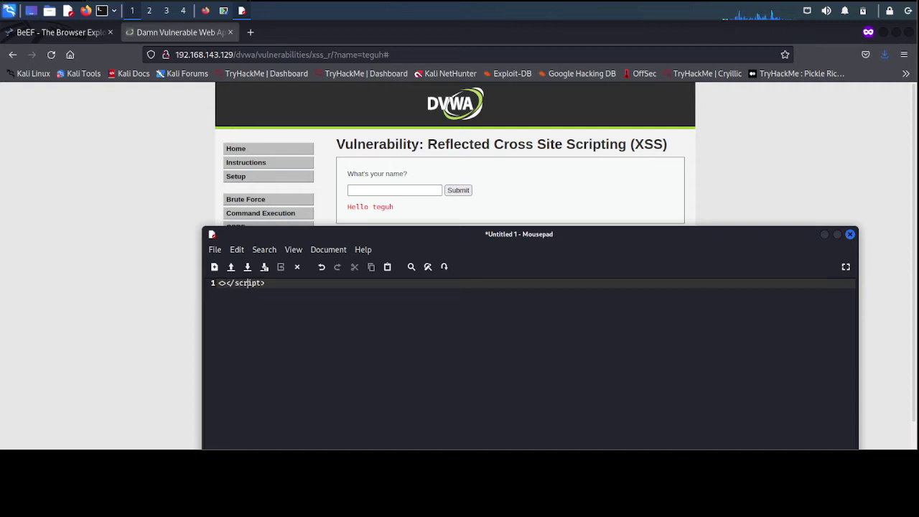
click(222, 283)
text(sc)
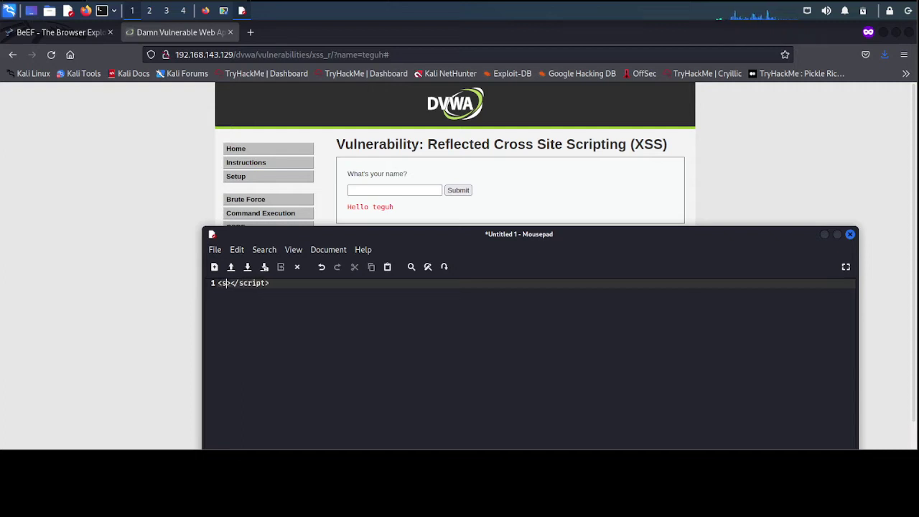
text(ript)
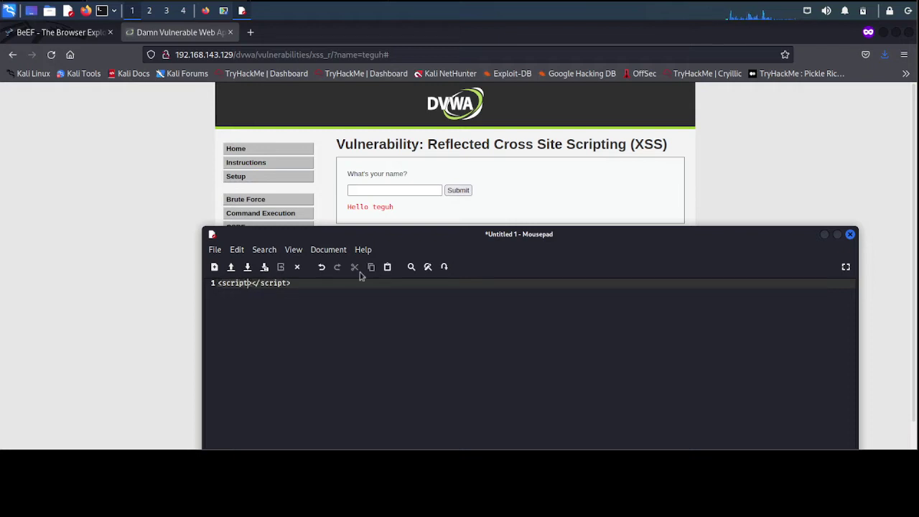
key(Right)
text(ale)
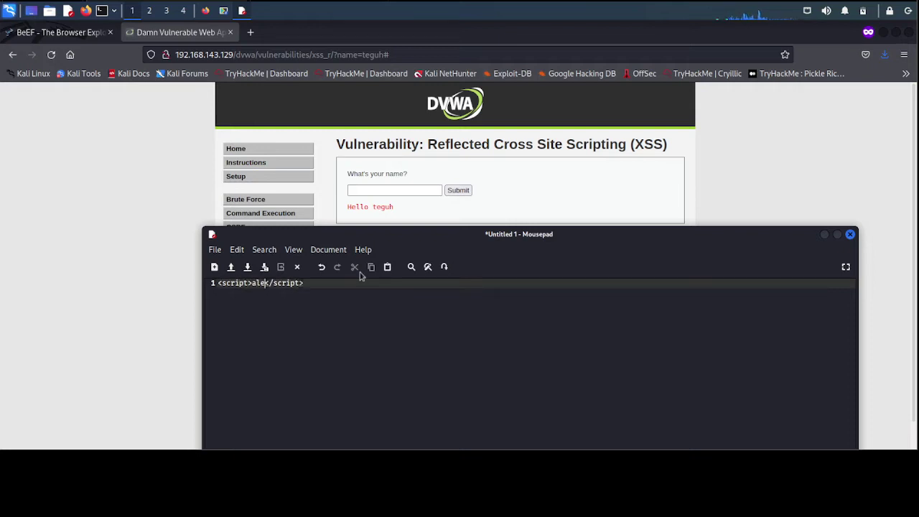
text(rt)
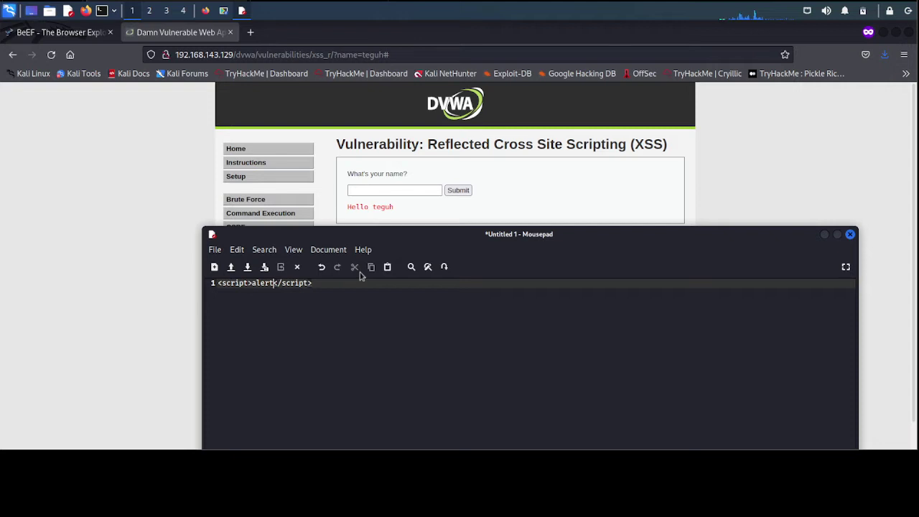
text(())
key(Left)
text("")
key(Left)
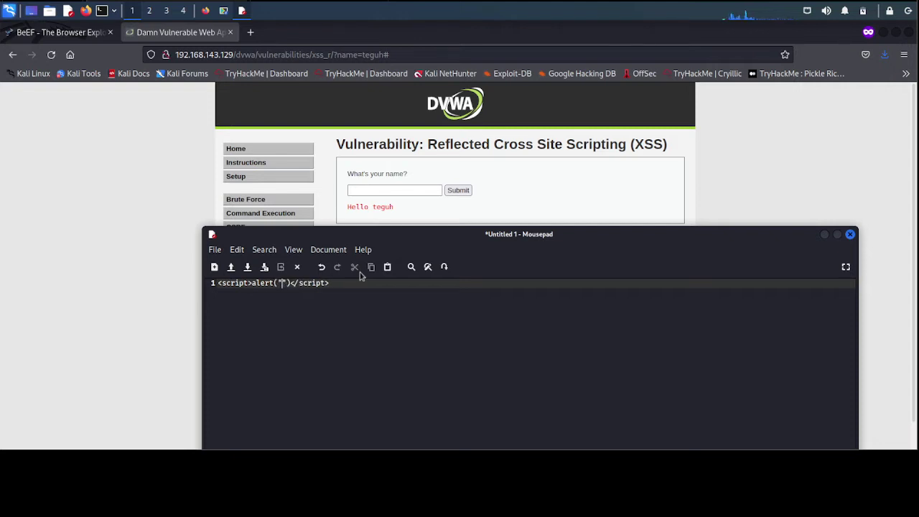
text(X)
text(SS)
key(ctrl+a)
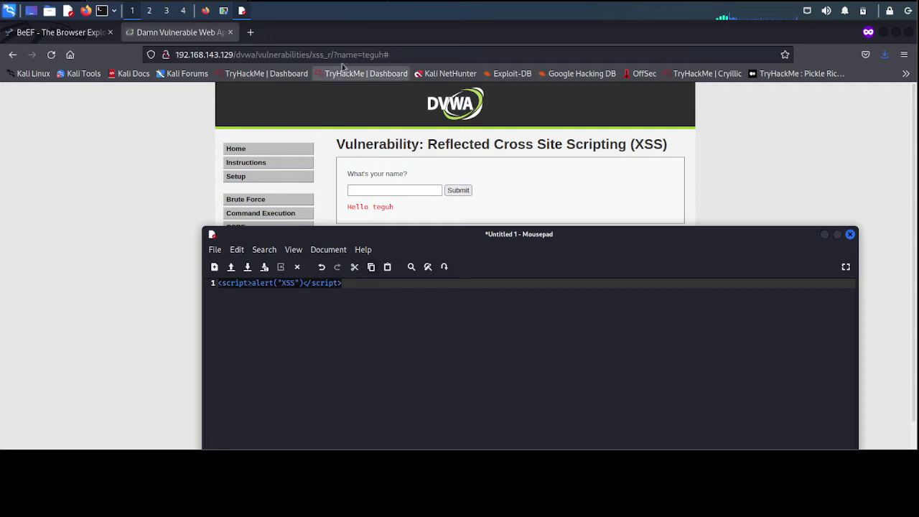
Step: Replace 'teguh' in the URL with <script>alert("XSS")</script>, load it, and dismiss the alert
click(366, 55)
click(365, 55)
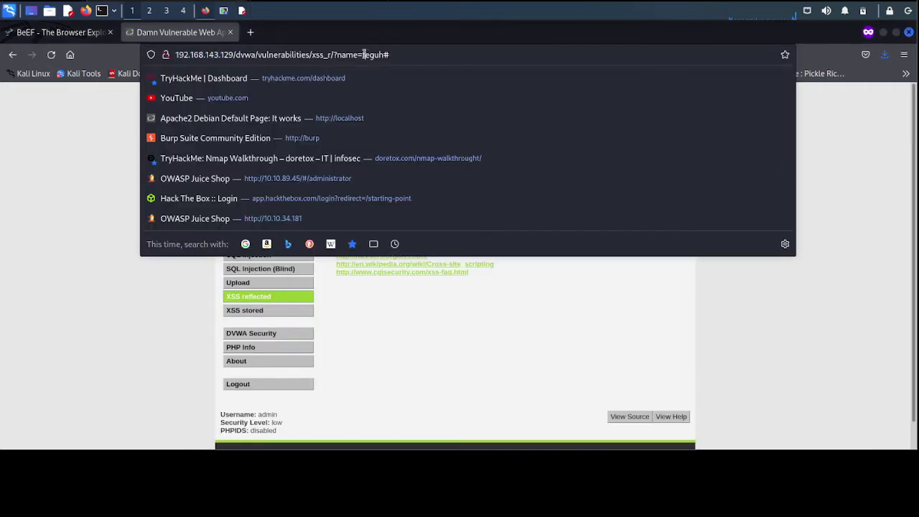
drag(362, 55, 383, 55)
text(<script>alert("XSS")</script>)
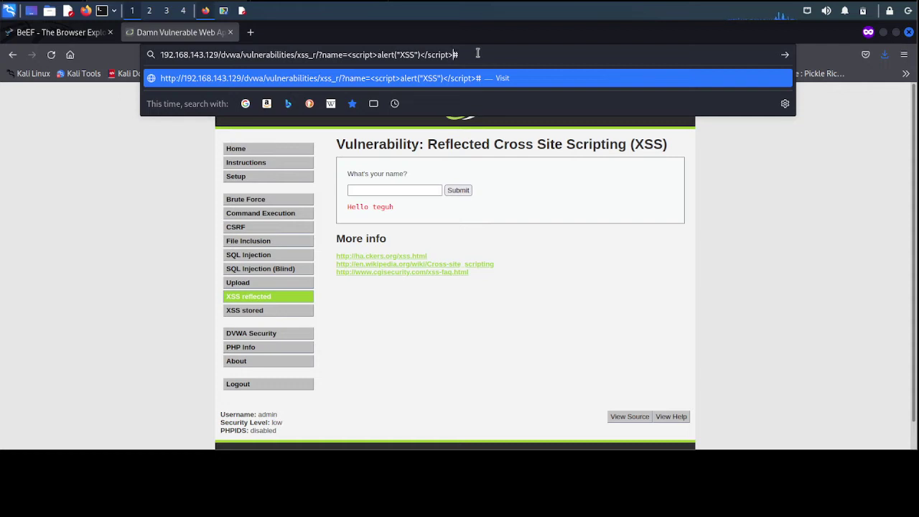
key(Return)
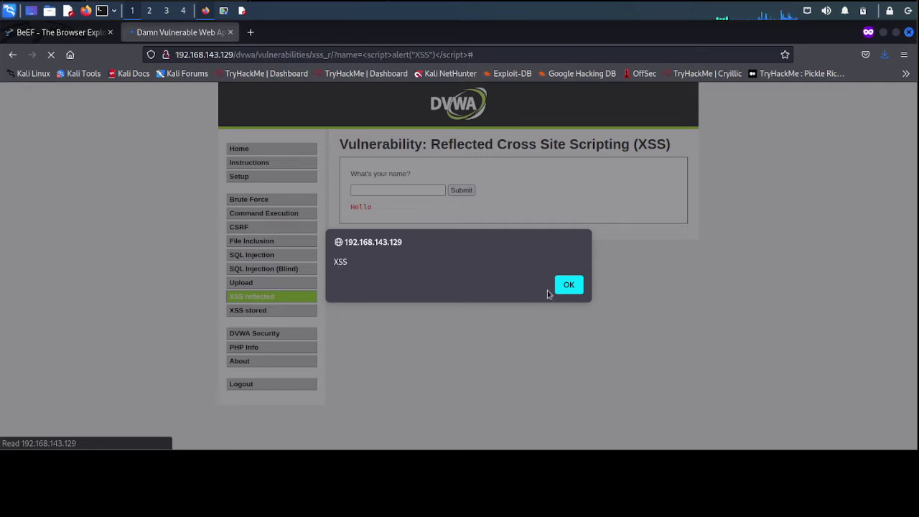
click(568, 284)
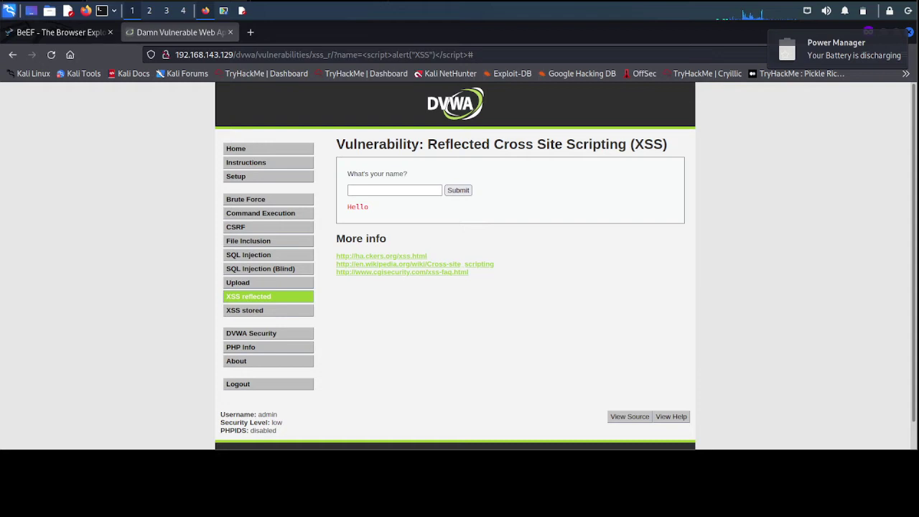
Step: Launch 'beef start' from Recently Used, enlarge the terminal font, and enter the sudo password
click(10, 10)
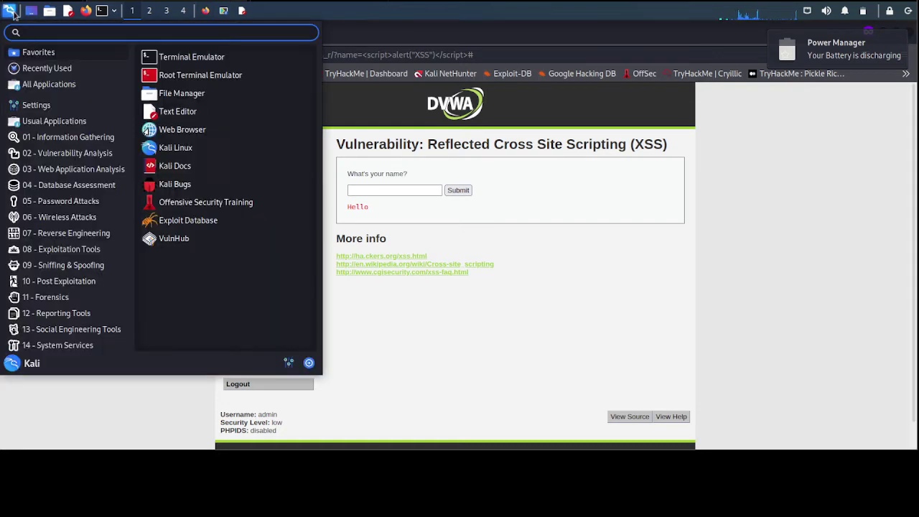
click(29, 71)
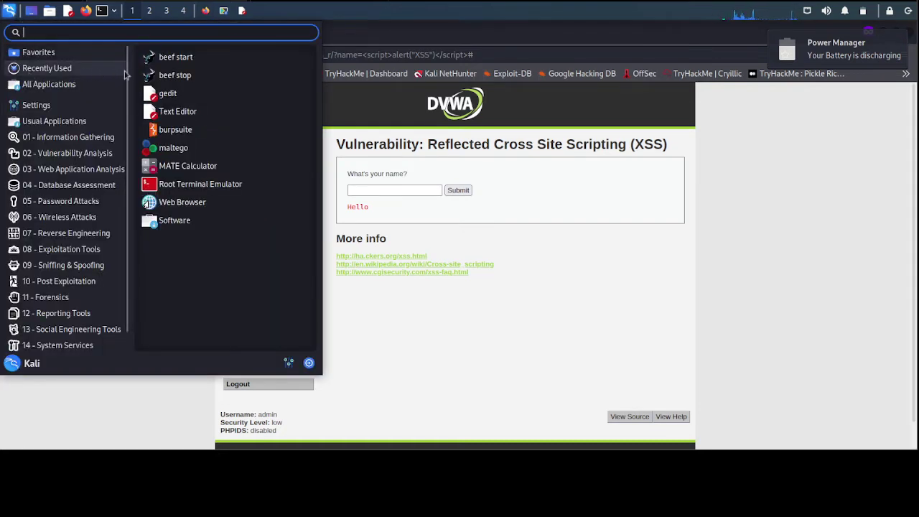
click(168, 59)
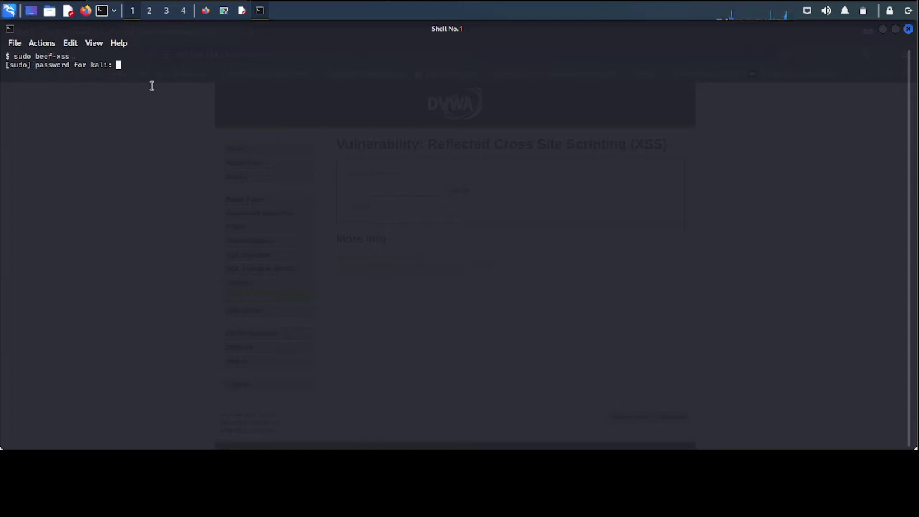
key(ctrl+plus)
key(ctrl+plus)
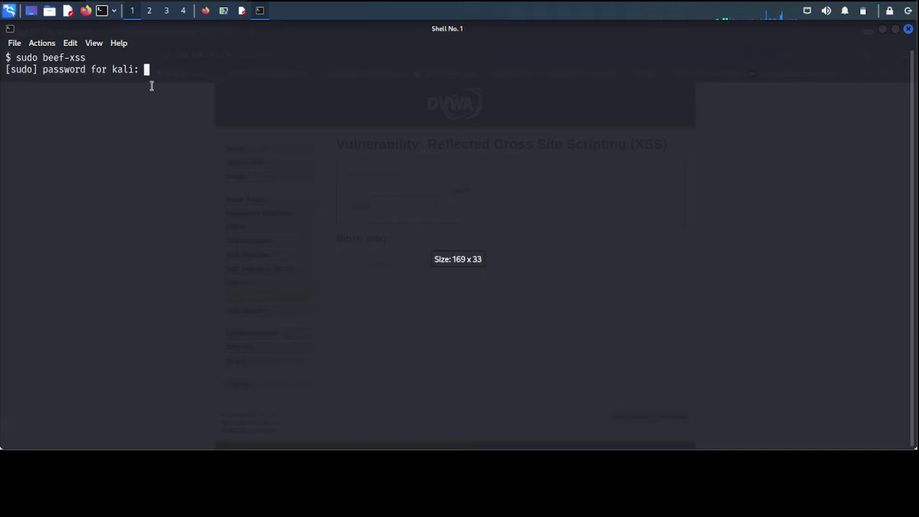
key(ctrl+plus)
key(ctrl+plus)
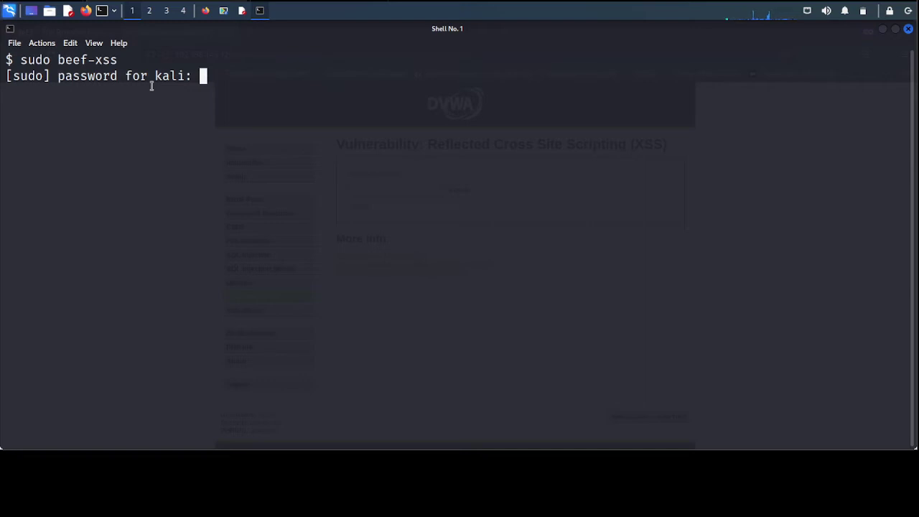
key(Return)
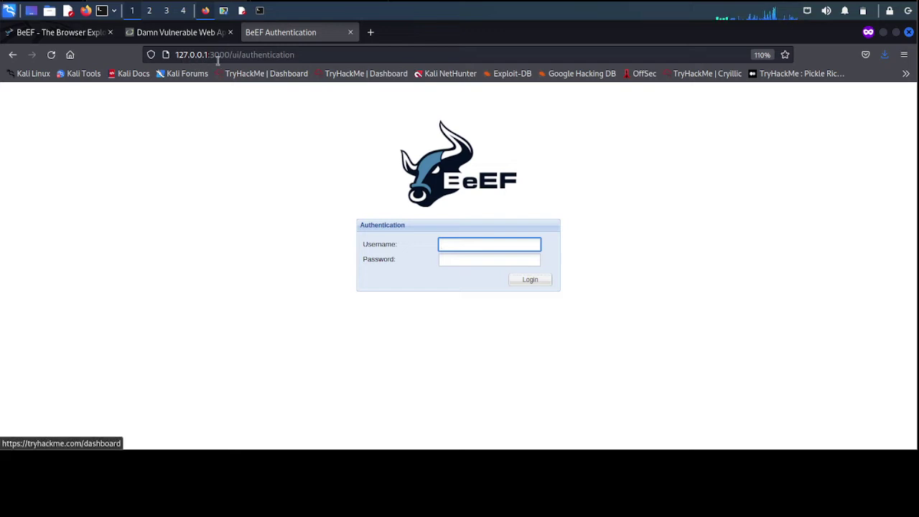
Step: Log into the BeEF control panel with the BeEF account credentials
click(260, 11)
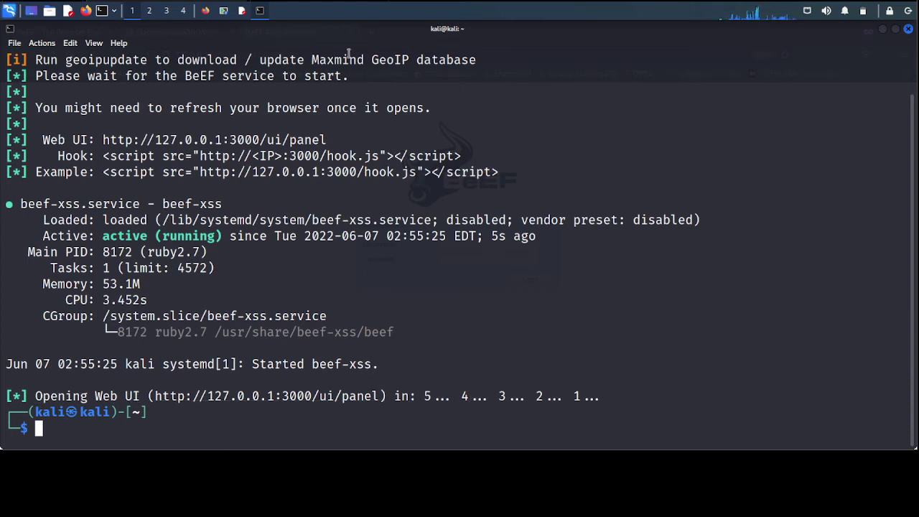
click(206, 11)
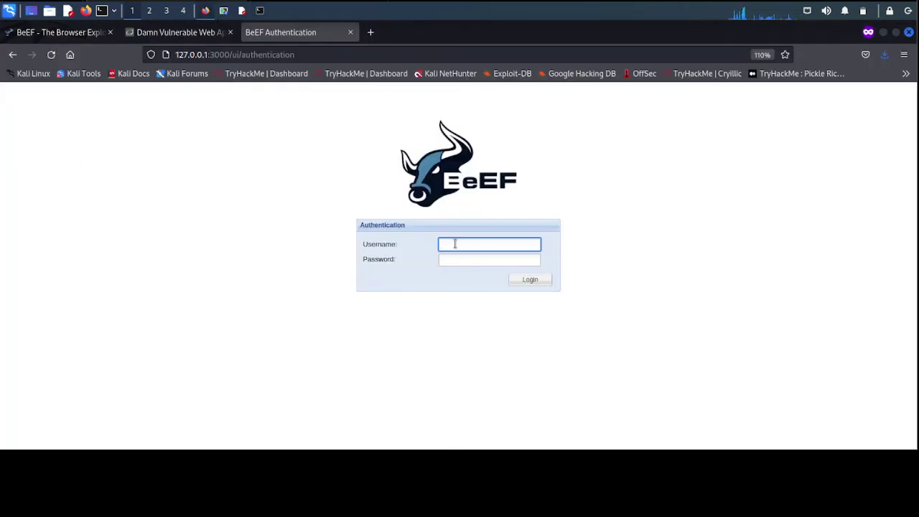
text(beef)
key(Tab)
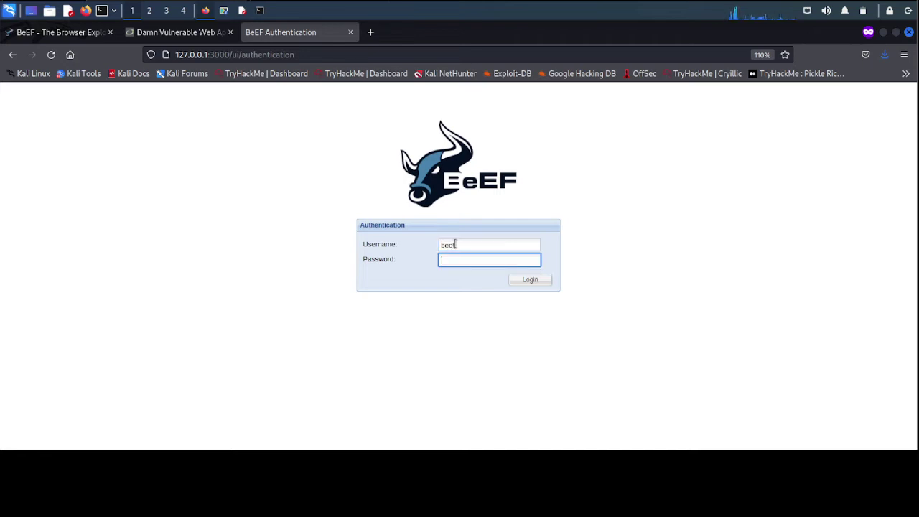
text(beef)
key(Return)
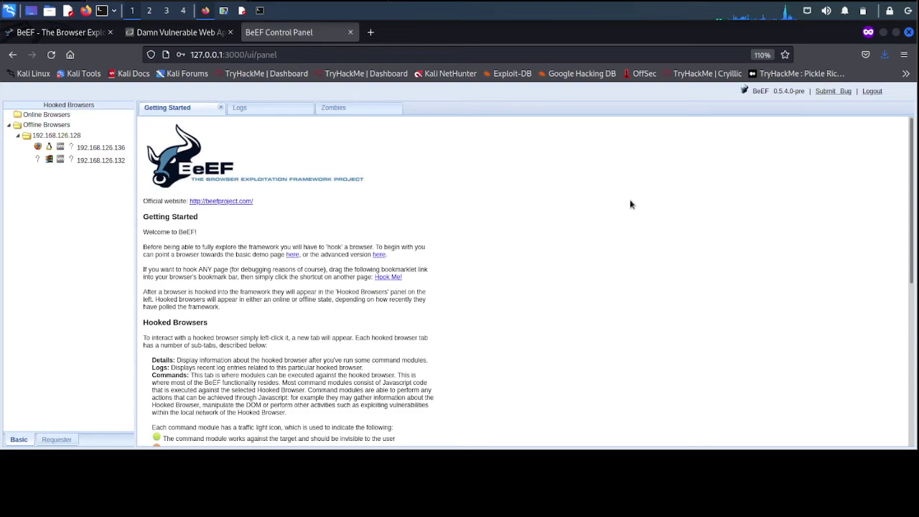
Step: Zoom the BeEF panel to 170%, skim Getting Started, and return to the DVWA tab
key(ctrl+plus)
key(ctrl+plus)
key(ctrl+plus)
key(ctrl+plus)
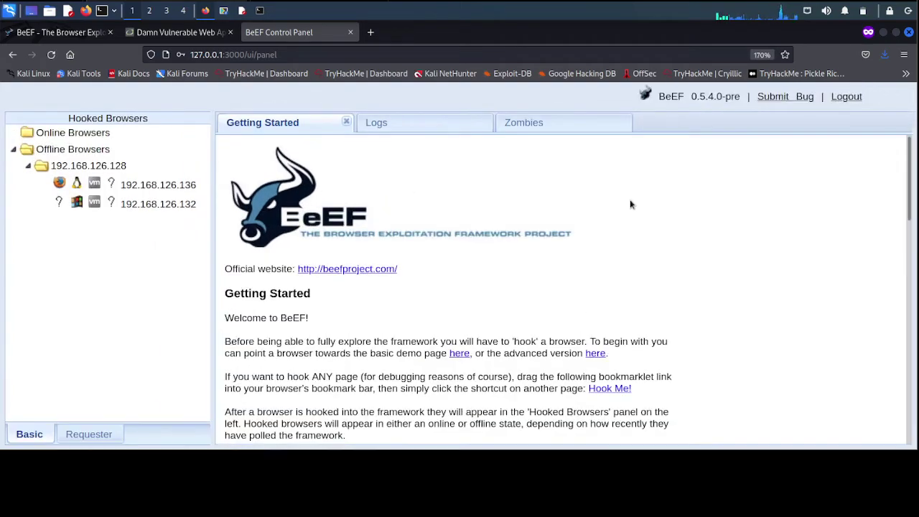
scroll(659, 236, down, 3)
scroll(660, 232, down, 7)
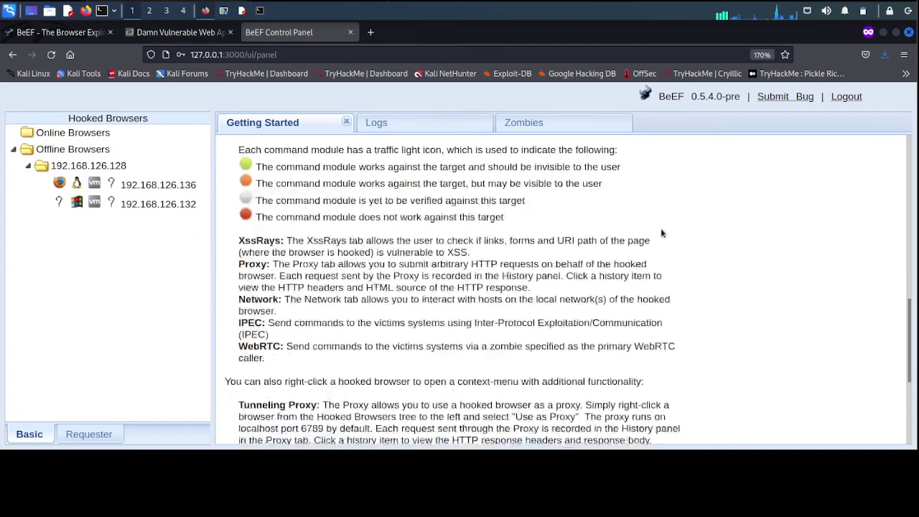
scroll(662, 233, up, 10)
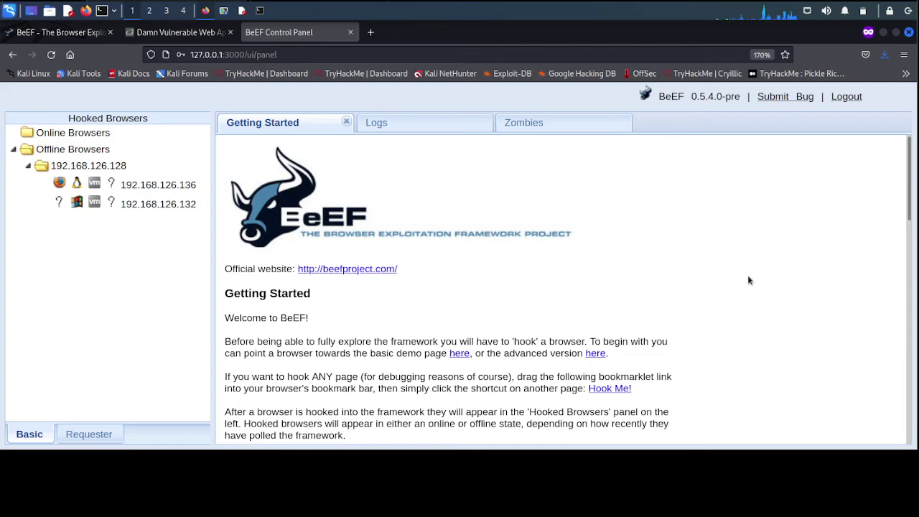
scroll(749, 280, down, 7)
scroll(748, 280, up, 10)
click(177, 33)
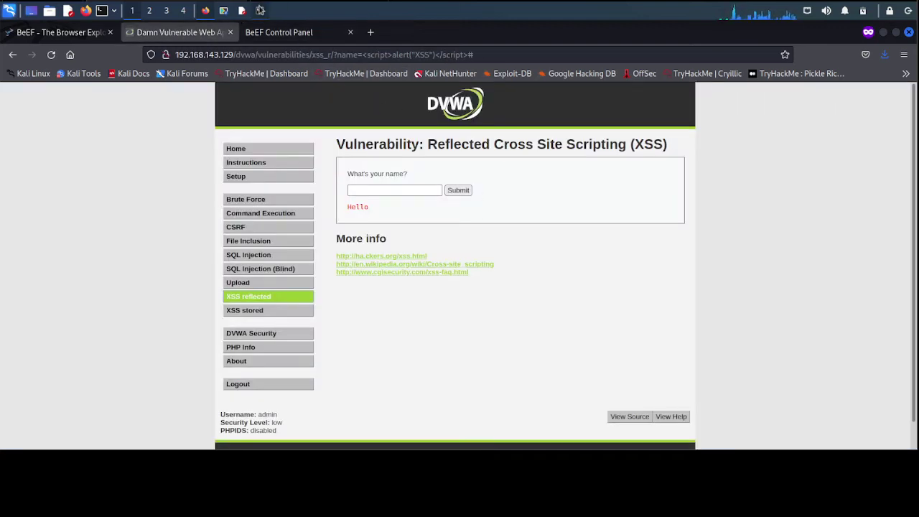
Step: Copy BeEF's Hook script line from the terminal output
click(260, 10)
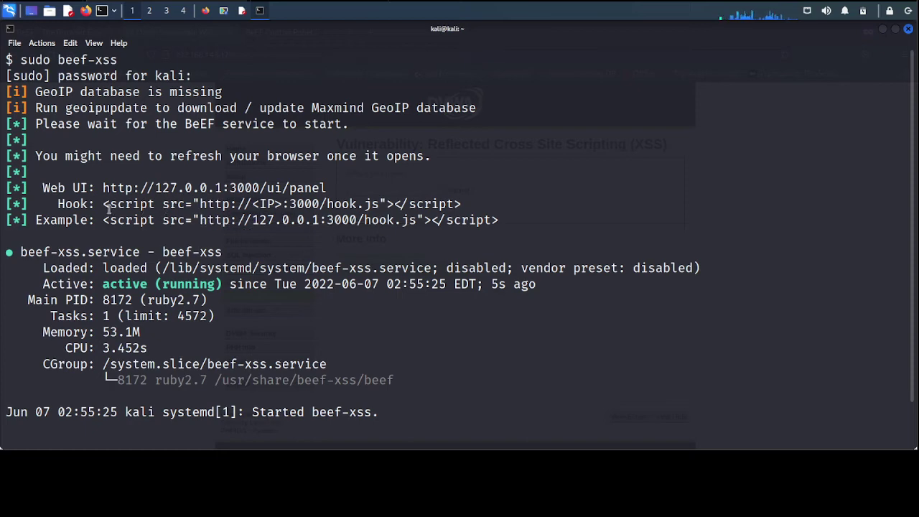
mouse_move(104, 205)
mouse_down()
mouse_move(469, 207)
mouse_move(460, 204)
mouse_up()
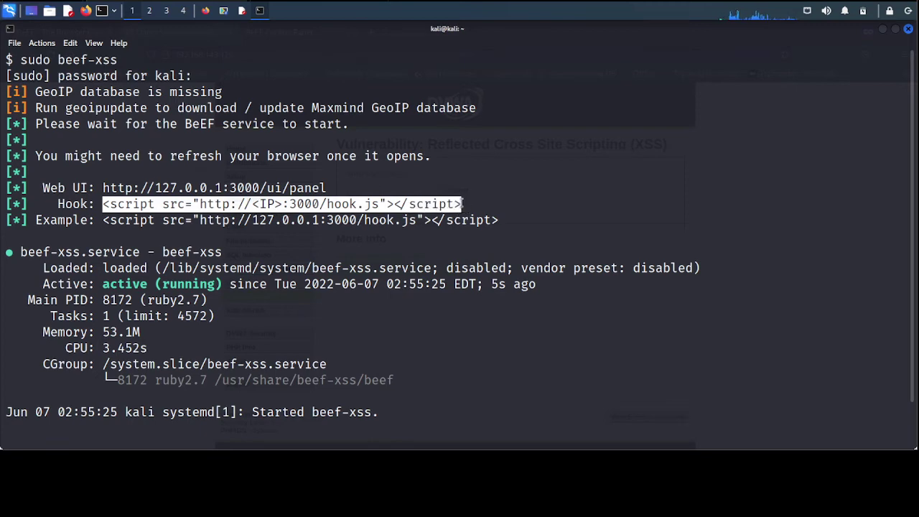
right_click(428, 216)
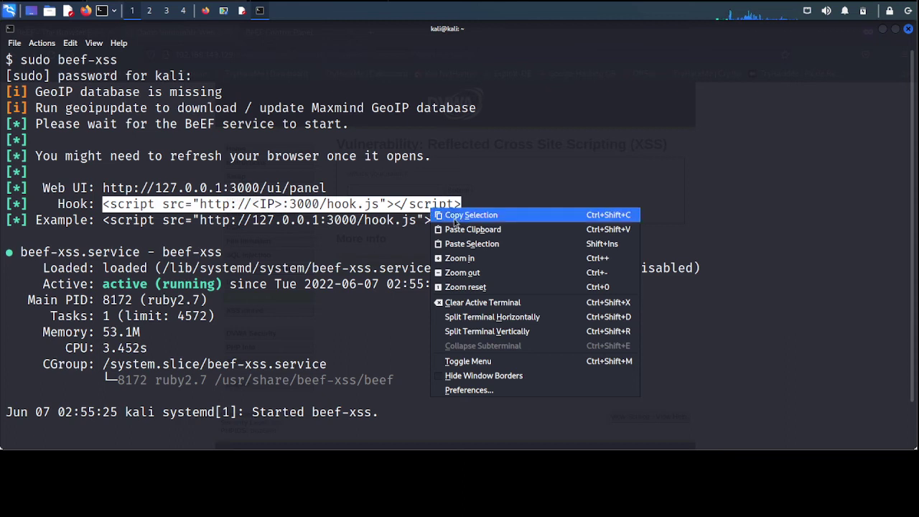
click(435, 212)
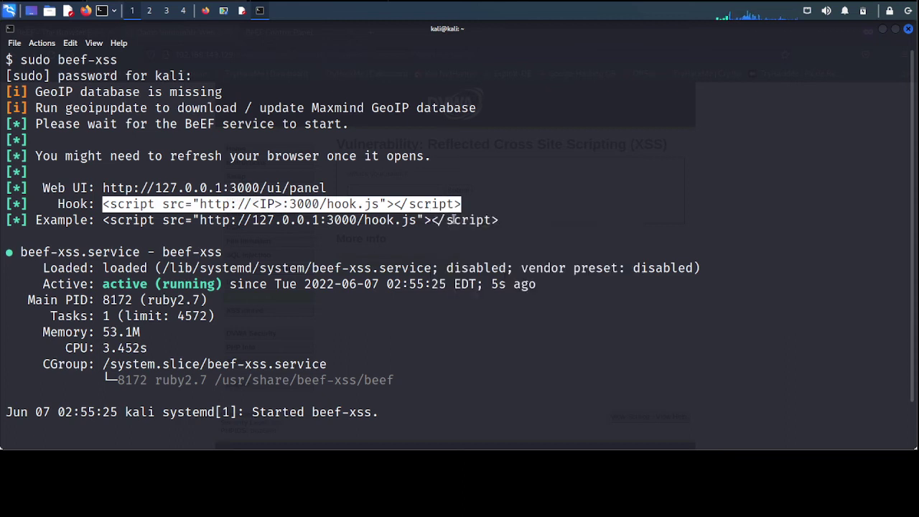
Step: Paste the hook script line onto line 3 of the Mousepad notes, below the alert script
click(242, 12)
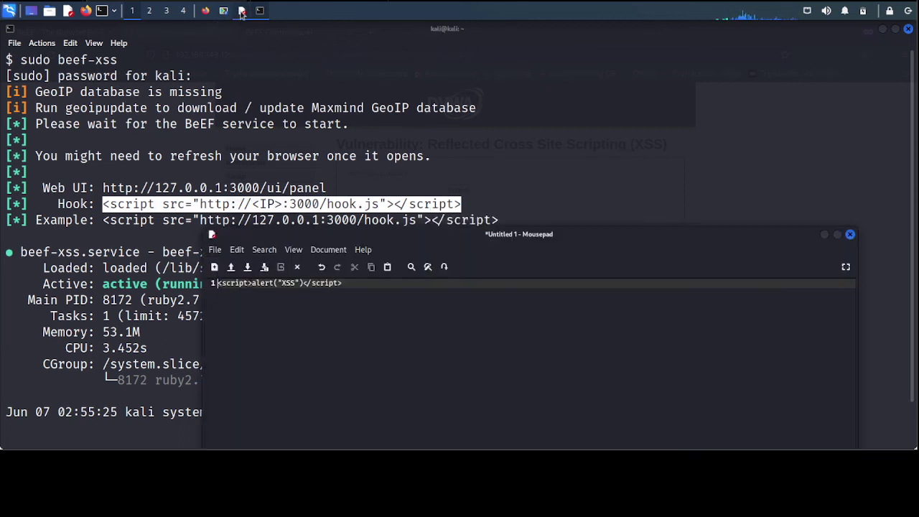
drag(341, 283, 230, 283)
click(366, 284)
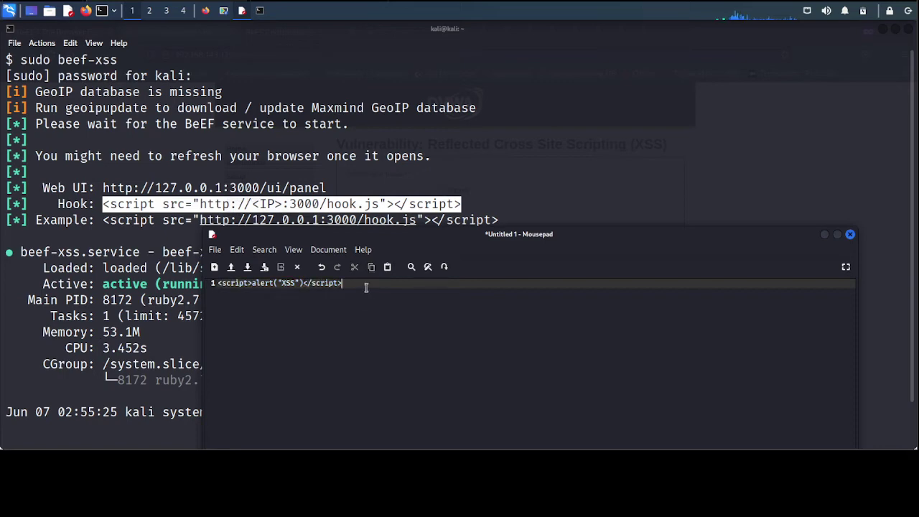
key(Return)
key(Return)
key(ctrl+v)
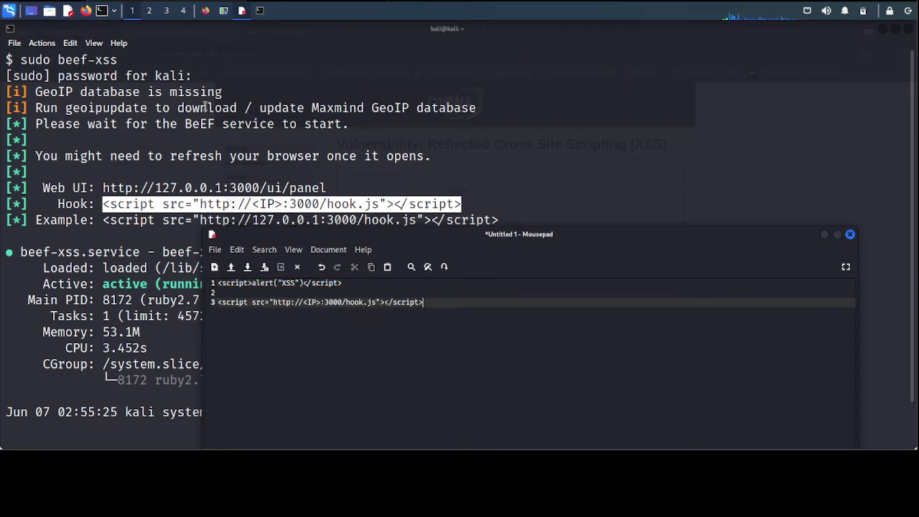
click(307, 304)
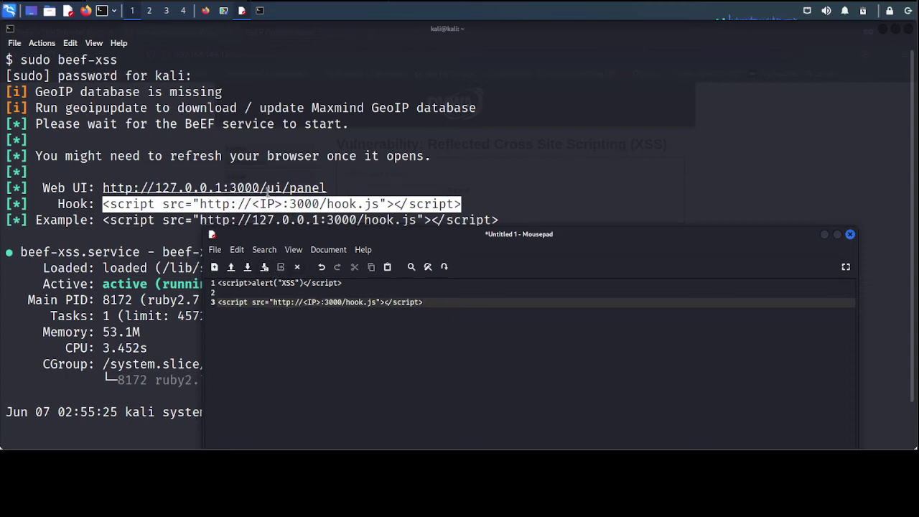
Step: Open a new terminal tab, enlarge its text, and type ifconfig
click(255, 220)
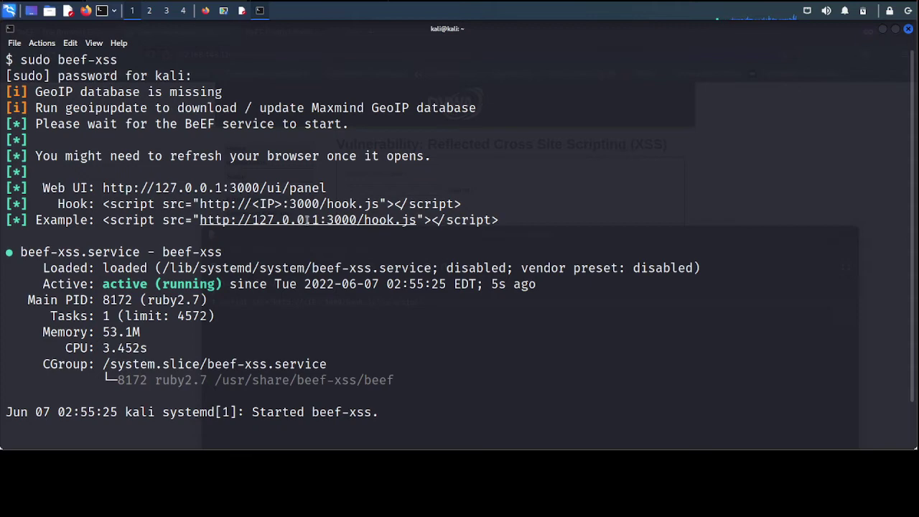
key(alt+Tab)
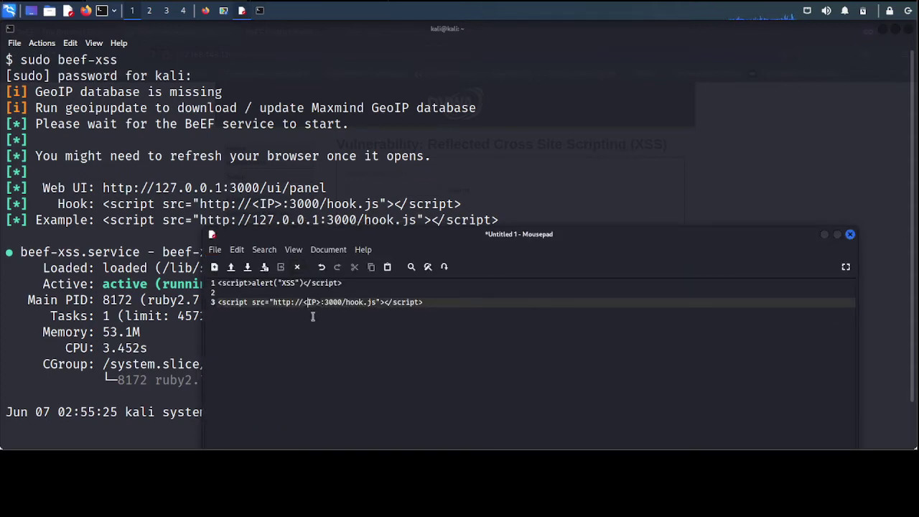
click(263, 13)
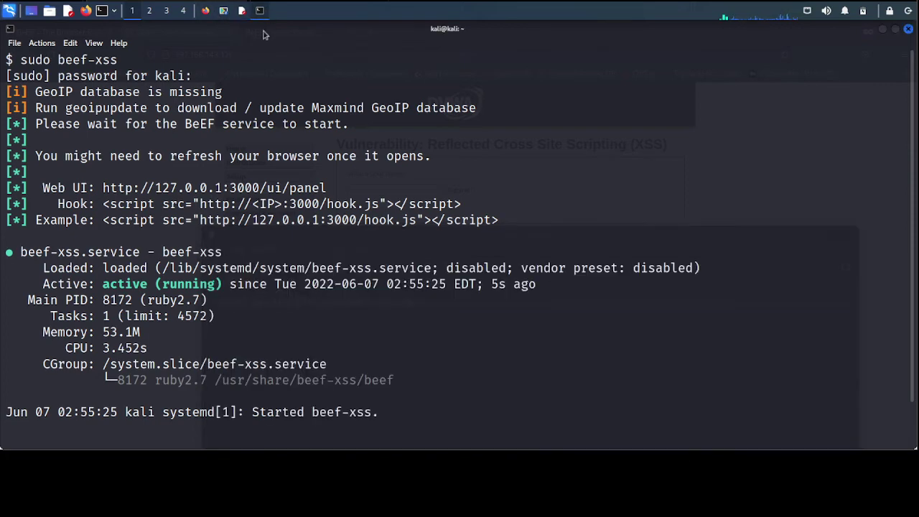
click(15, 43)
click(33, 57)
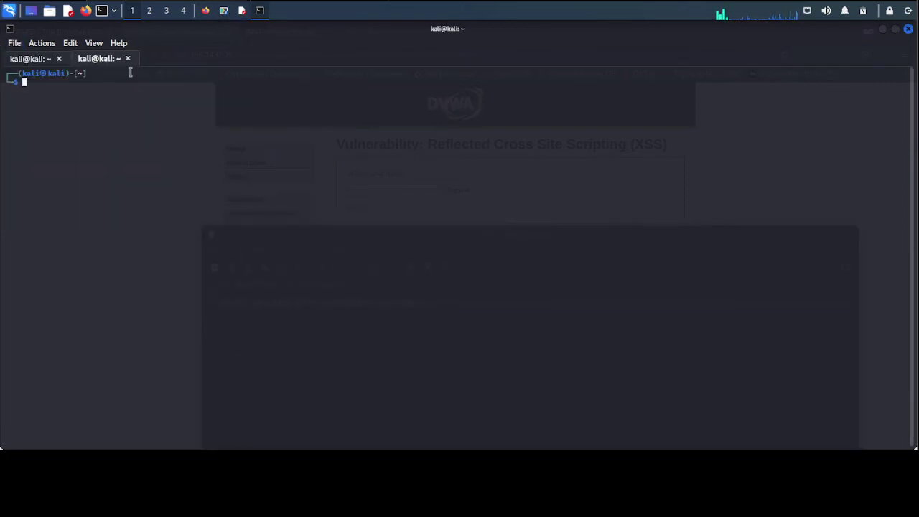
key(ctrl+plus)
key(ctrl+plus)
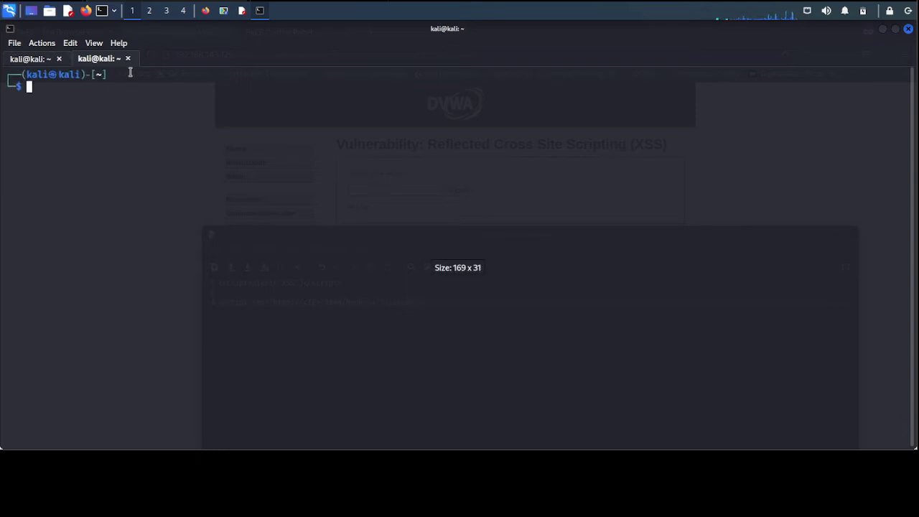
key(ctrl+plus)
key(ctrl+plus)
key(ctrl+plus)
text(ifc)
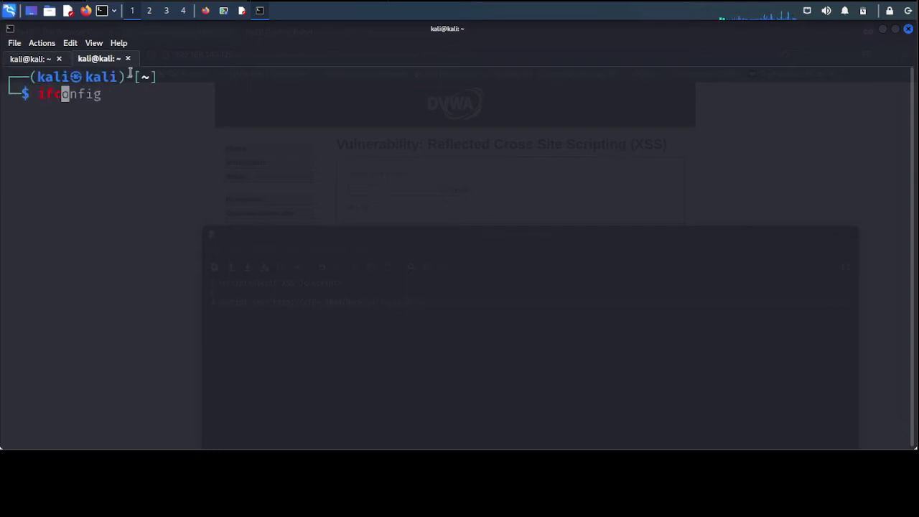
text(onfig)
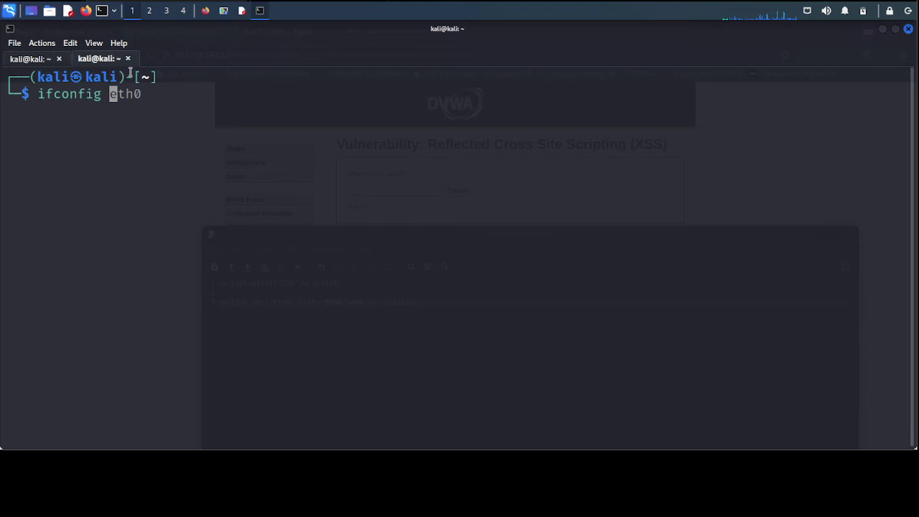
Step: Run ifconfig and copy the eth0 address 192.168.143.128
key(Return)
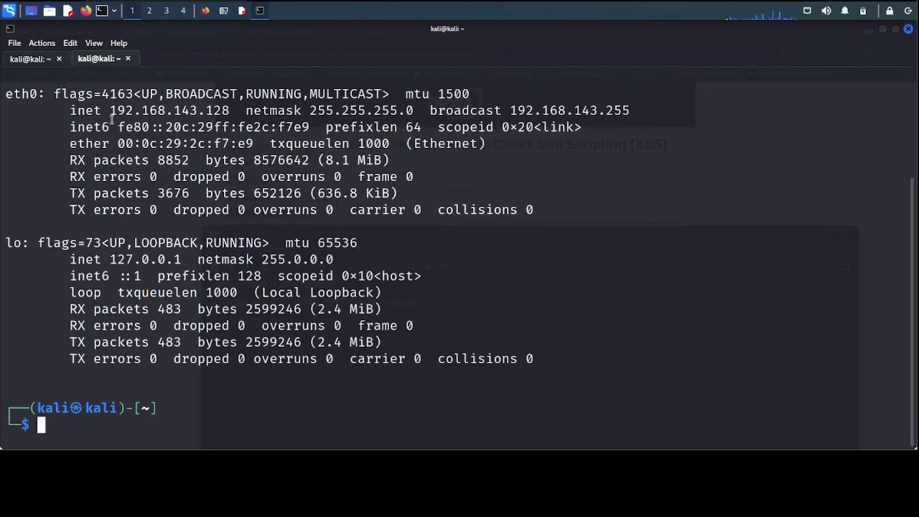
drag(109, 110, 229, 110)
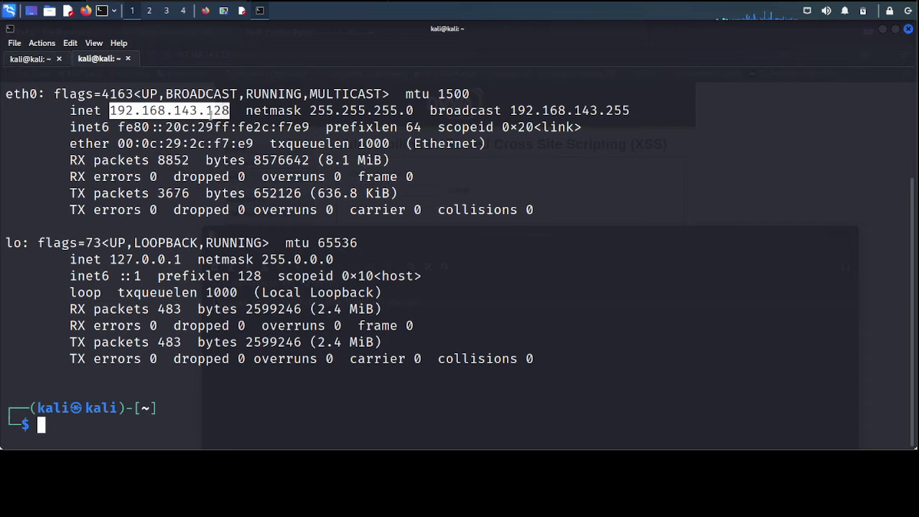
right_click(208, 111)
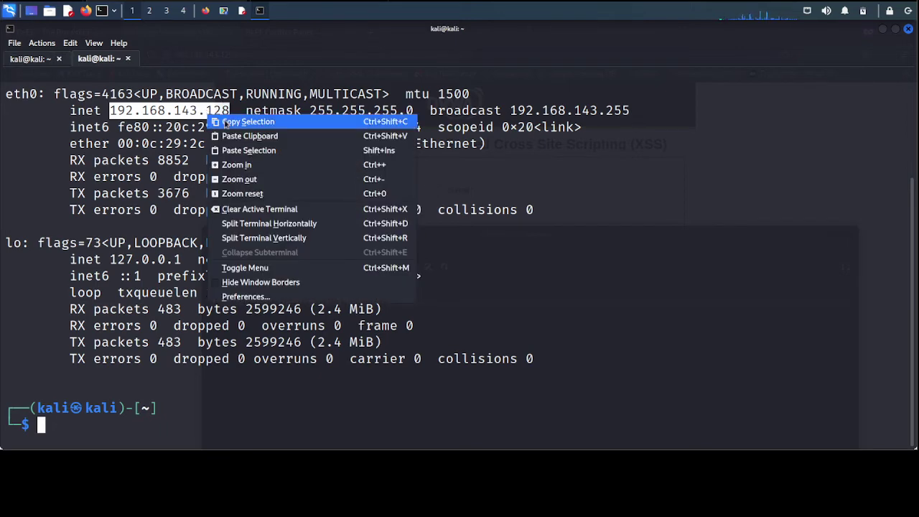
click(225, 122)
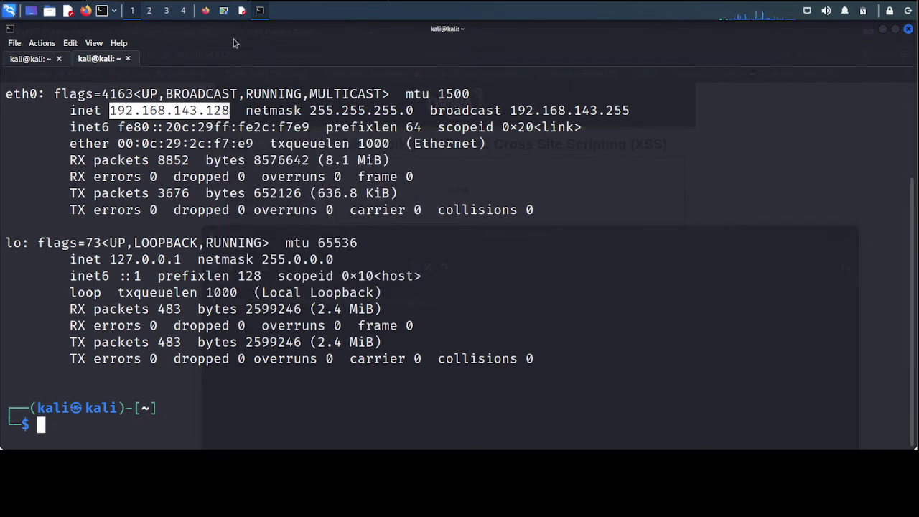
click(241, 12)
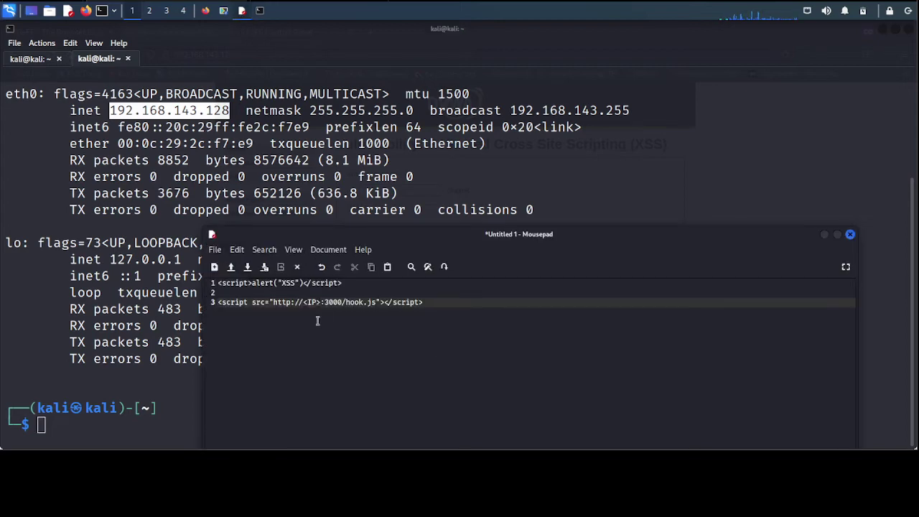
Step: Replace <IP> in the hook line with 192.168.143.128 and copy the completed line
drag(303, 302, 322, 301)
key(ctrl+v)
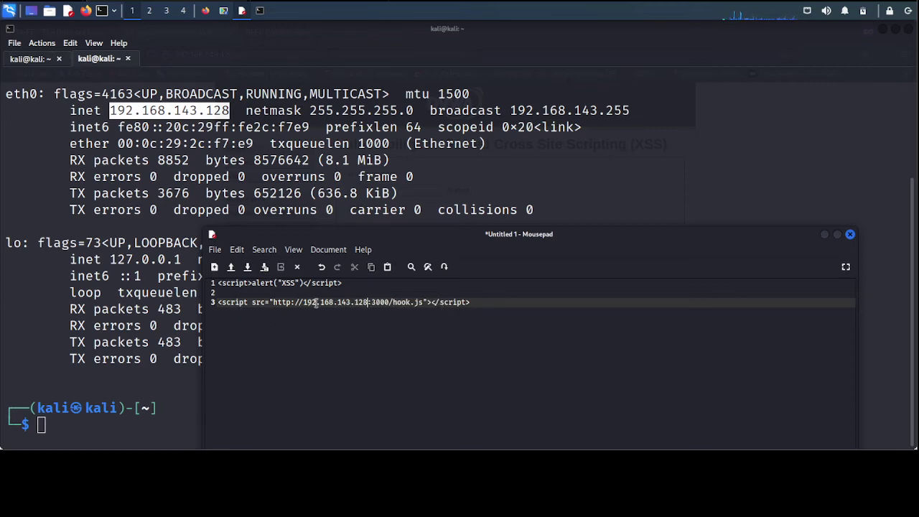
drag(479, 302, 214, 301)
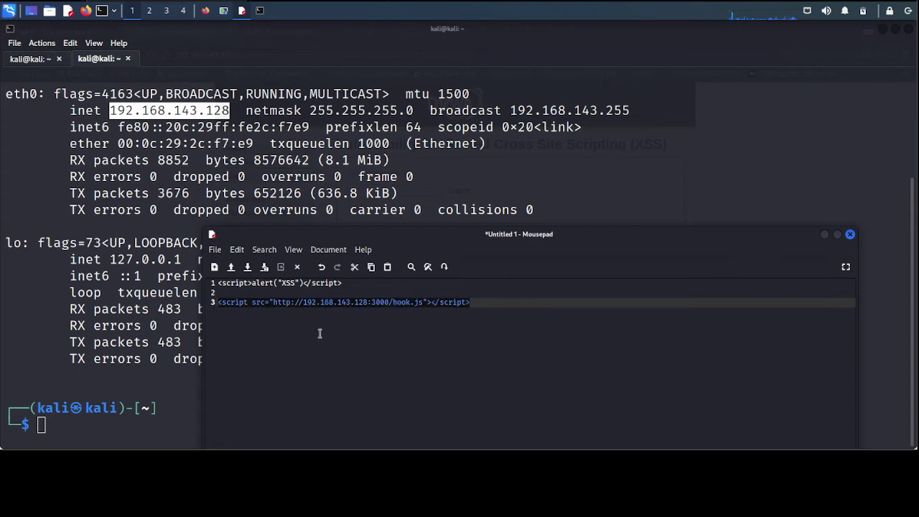
key(ctrl+c)
click(205, 10)
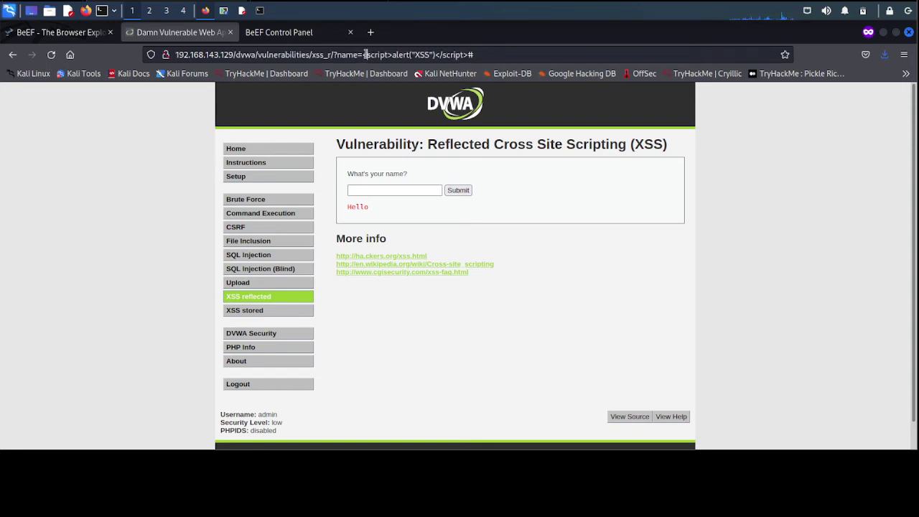
drag(366, 54, 406, 56)
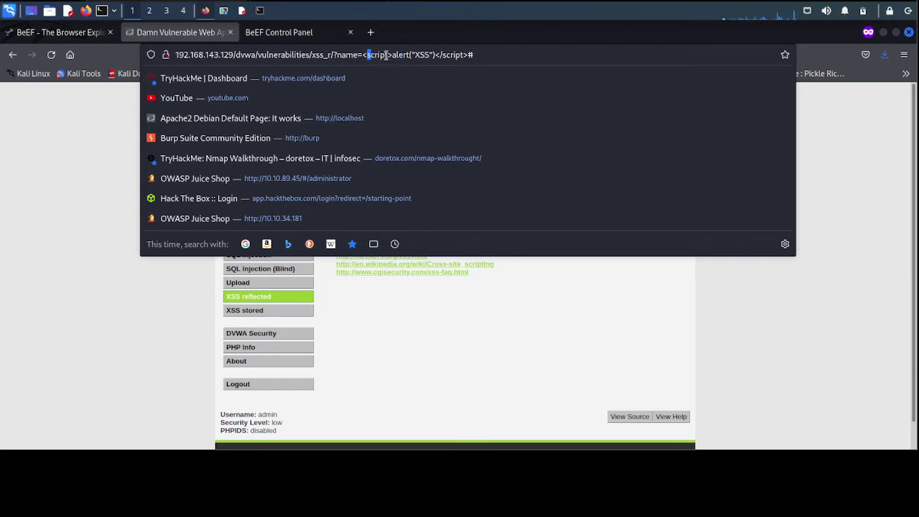
double_click(376, 59)
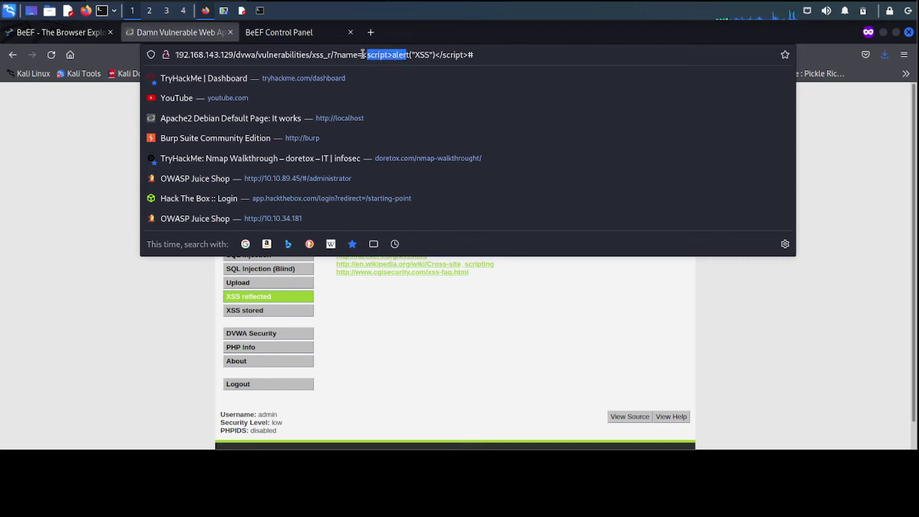
drag(362, 55, 463, 59)
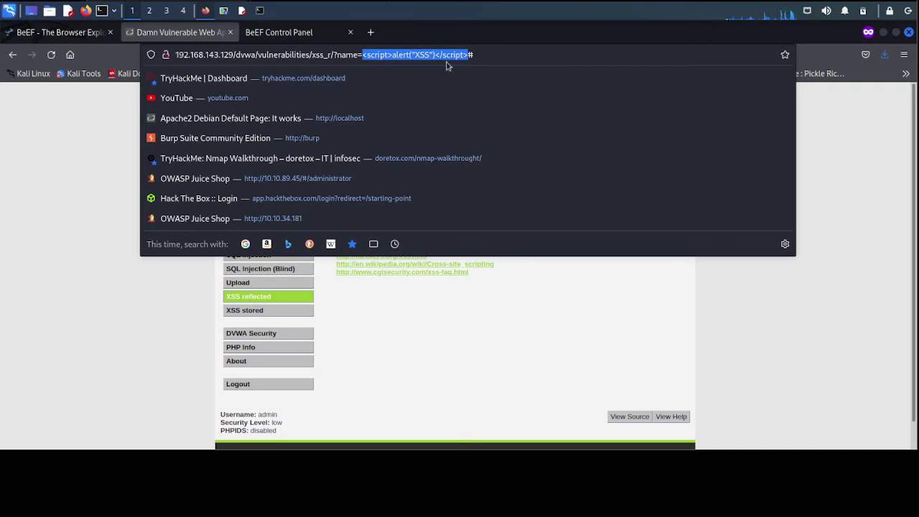
key(ctrl+v)
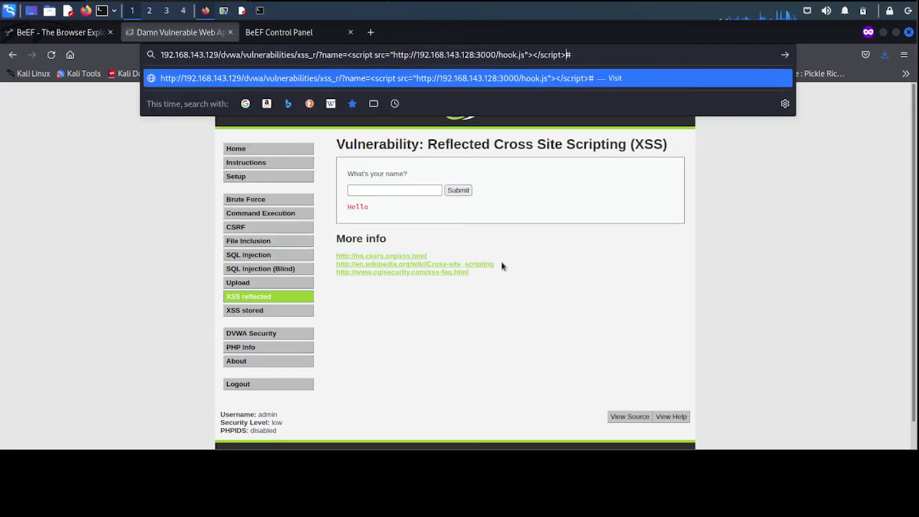
key(Return)
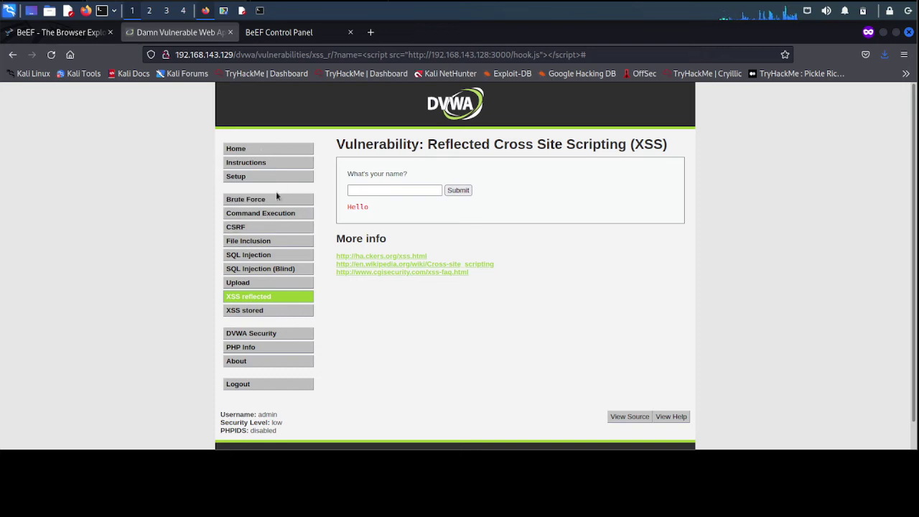
Step: Open the hooked browser 192.168.143.128 under Online Browsers in the BeEF panel
click(290, 41)
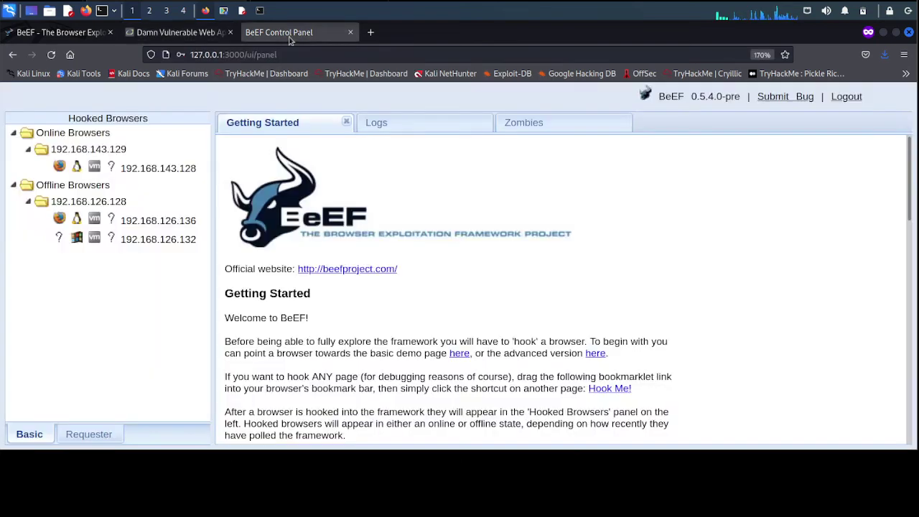
mouse_move(171, 170)
click(242, 14)
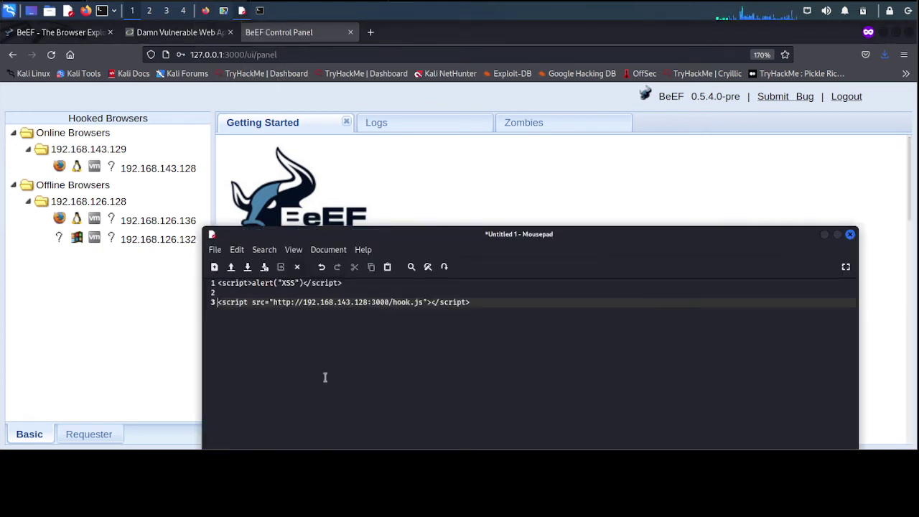
click(259, 10)
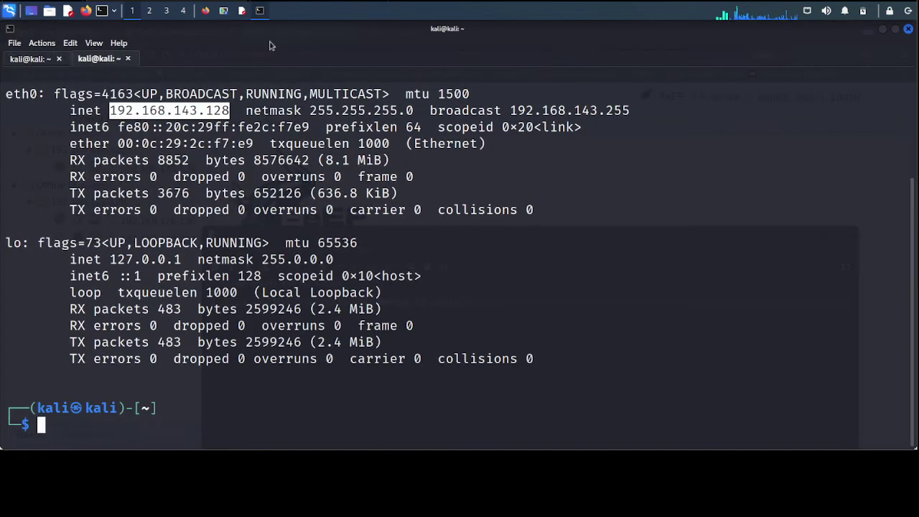
click(207, 12)
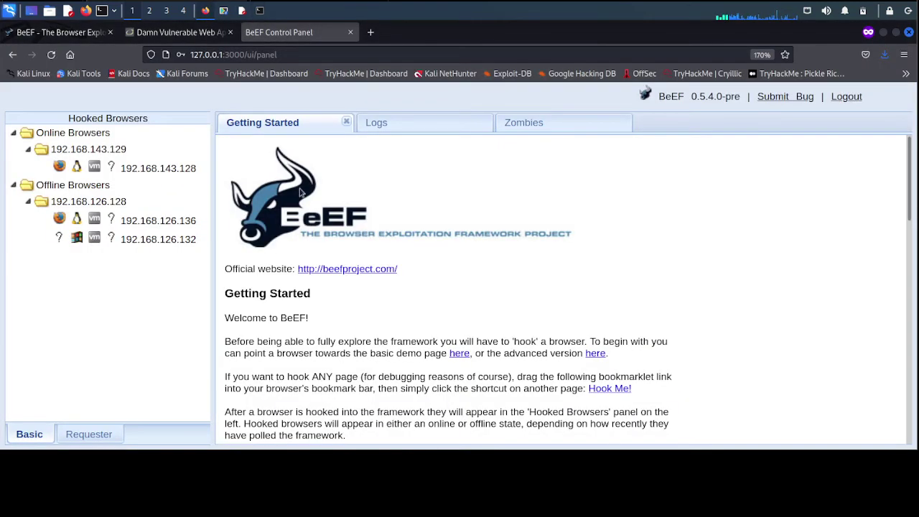
click(133, 172)
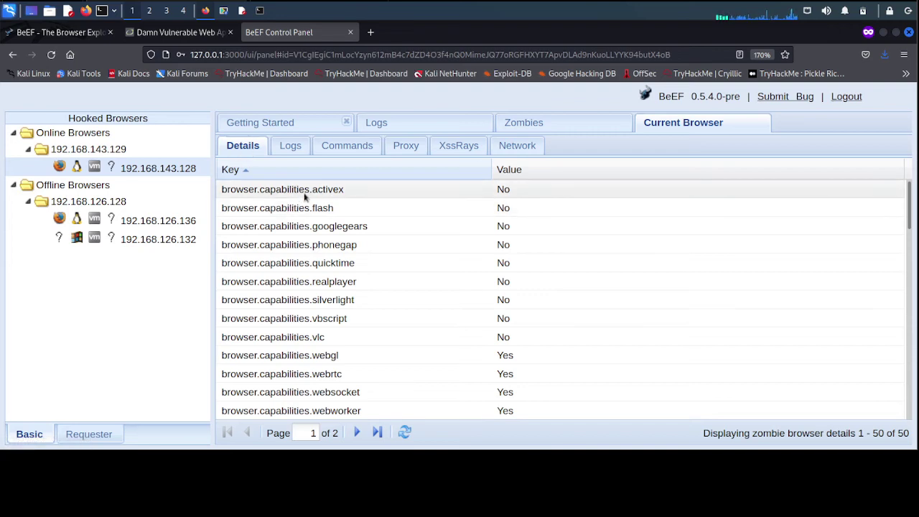
Step: Inspect the PHPSESSID cookie and origin 192.168.143.129 in Details, then view the Logs
scroll(411, 214, down, 3)
scroll(435, 246, up, 2)
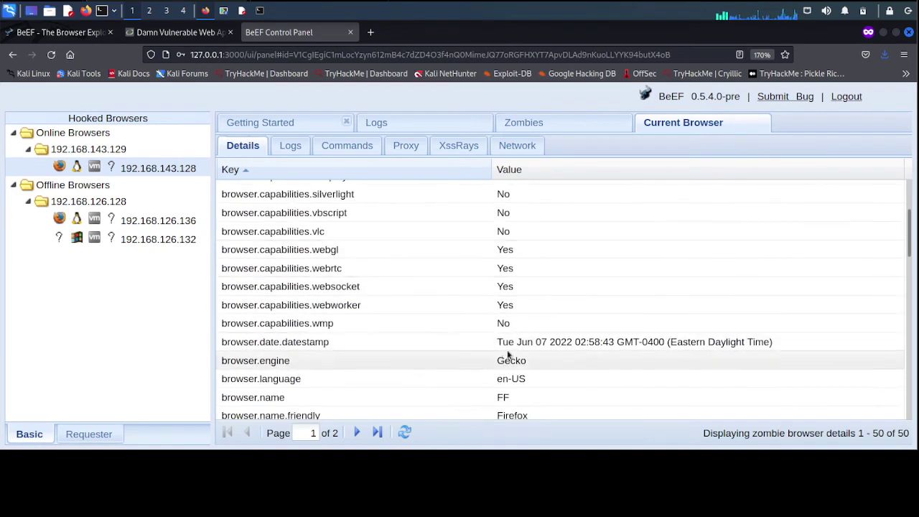
scroll(425, 334, down, 3)
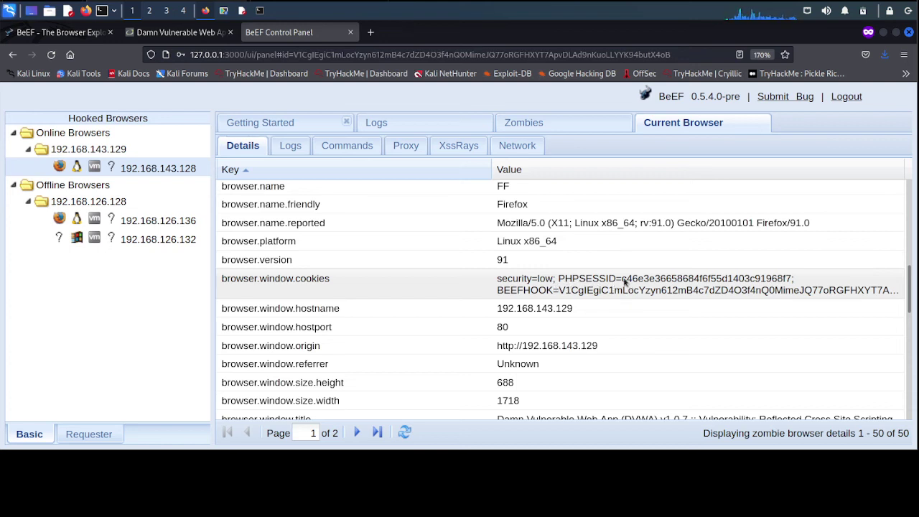
drag(622, 279, 793, 283)
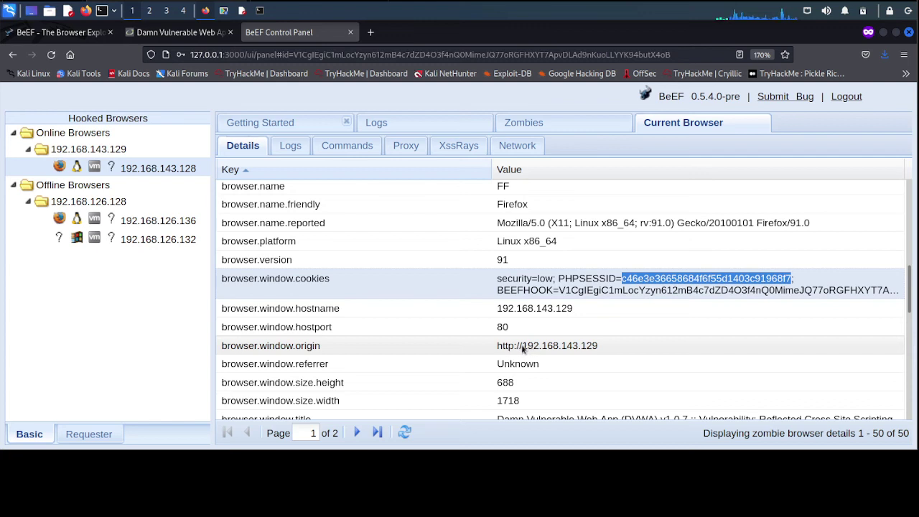
drag(522, 346, 598, 345)
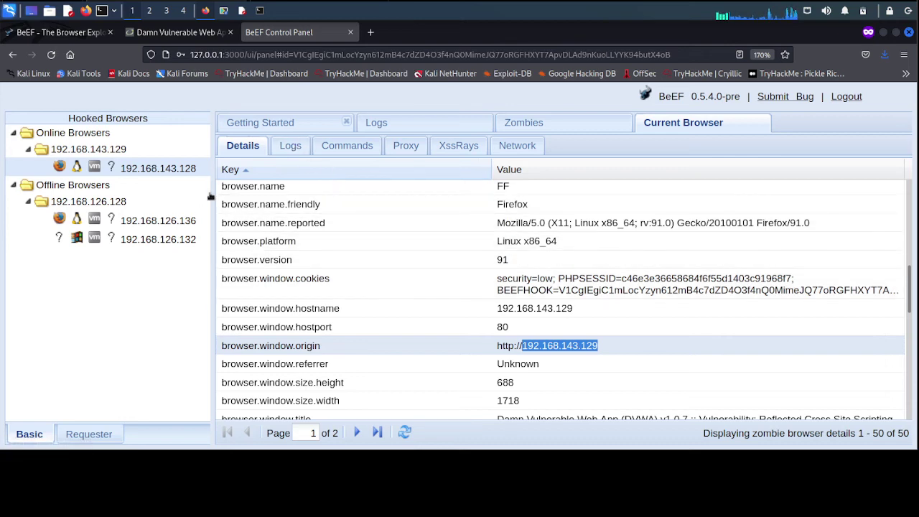
click(262, 15)
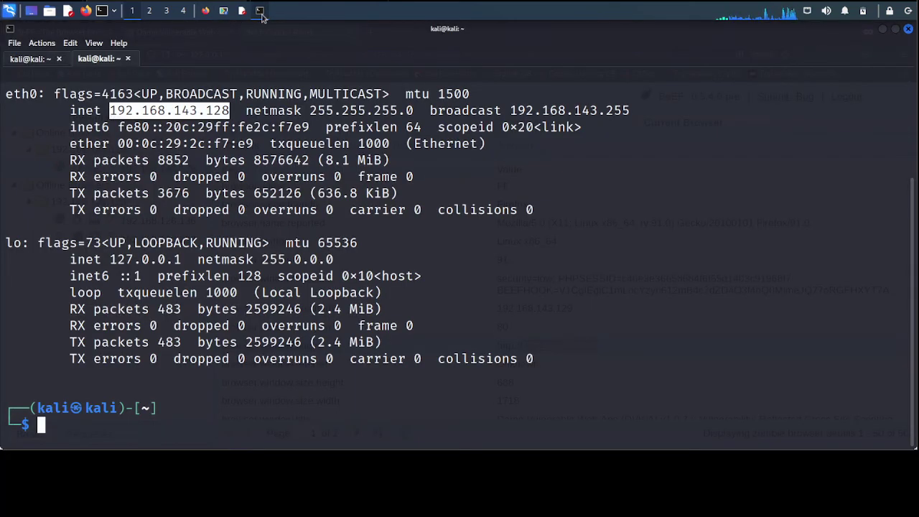
click(262, 15)
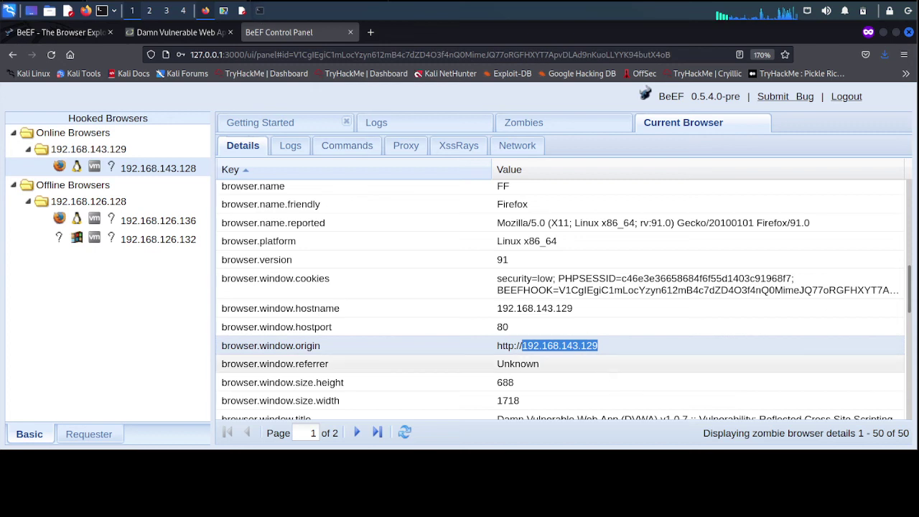
click(593, 350)
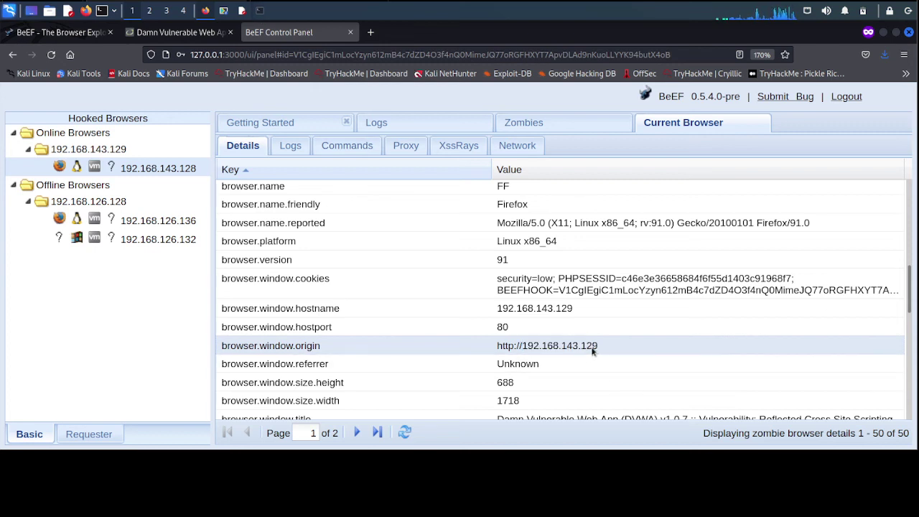
click(293, 147)
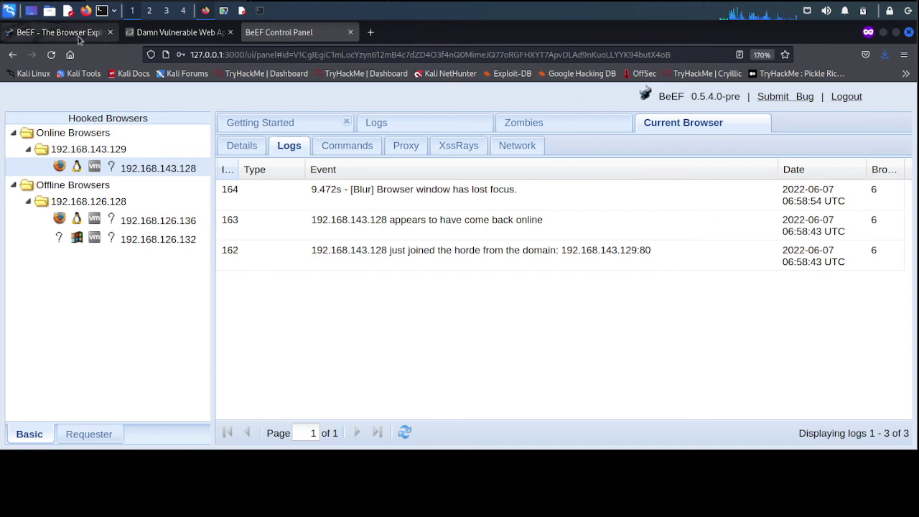
Step: Compare the DVWA page with the BeEF log, then minimise Firefox
click(145, 38)
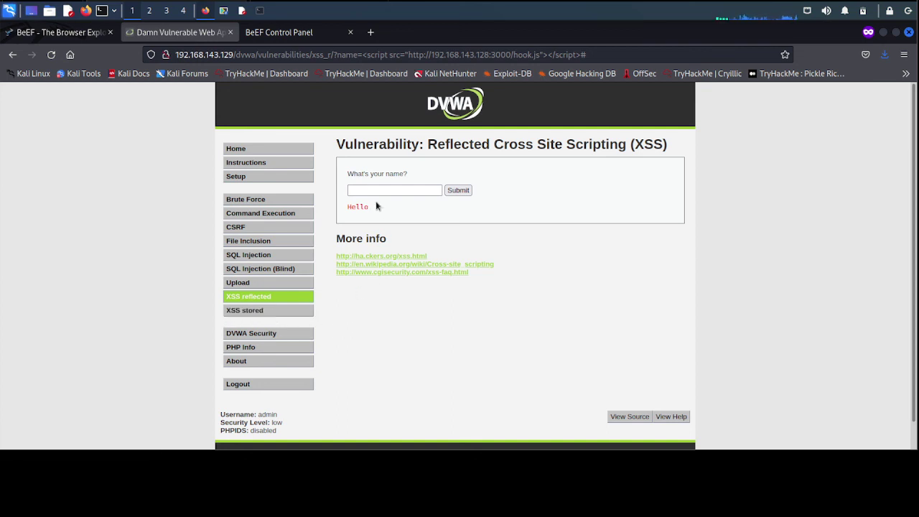
click(275, 34)
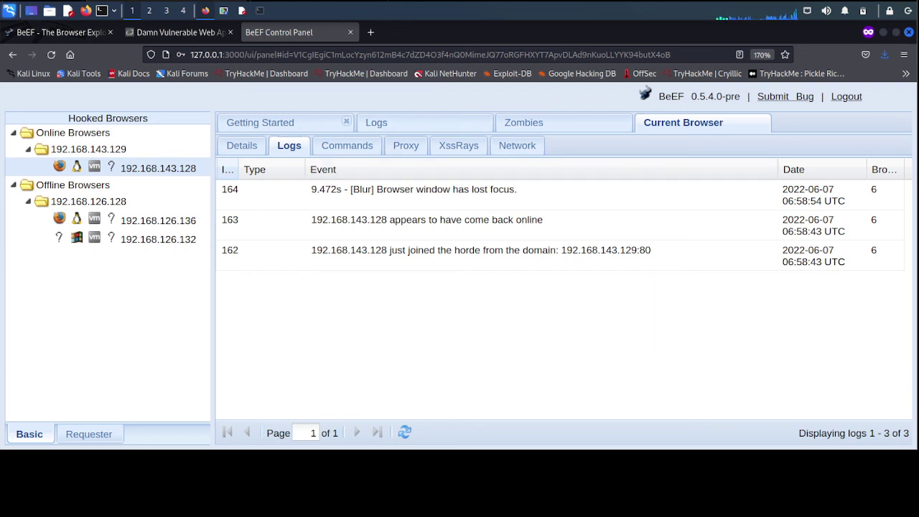
click(190, 33)
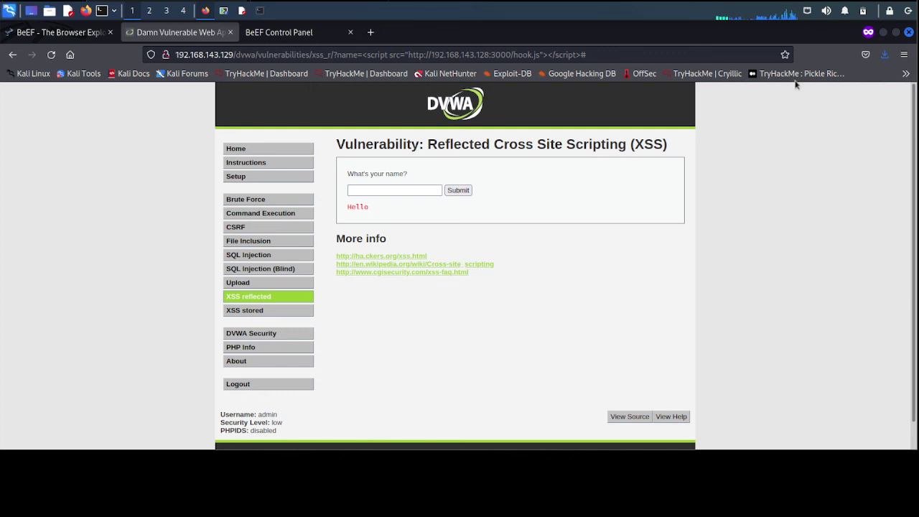
click(884, 33)
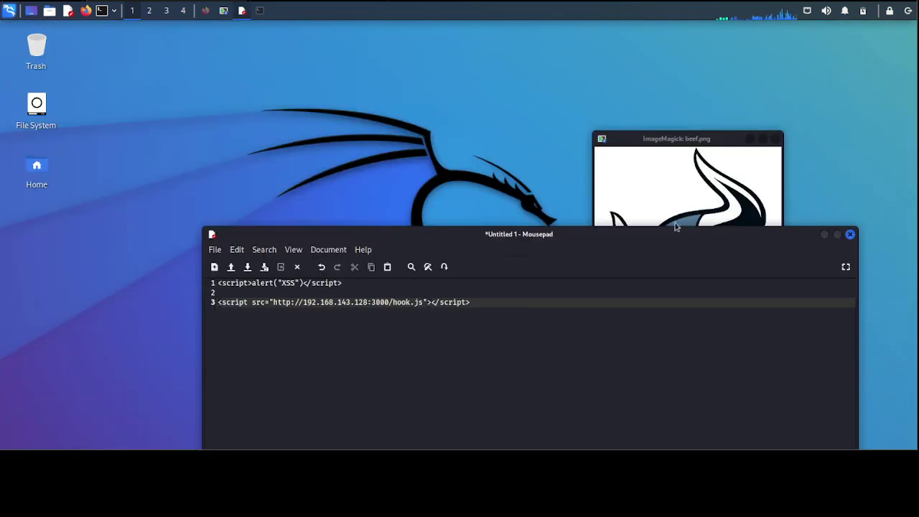
Step: Minimise the Mousepad window, leaving only the beef.png image window visible
click(824, 235)
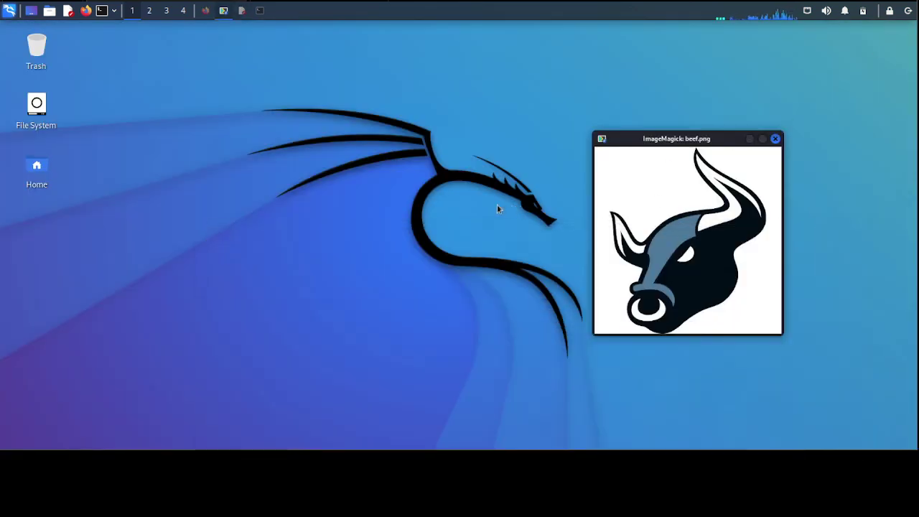